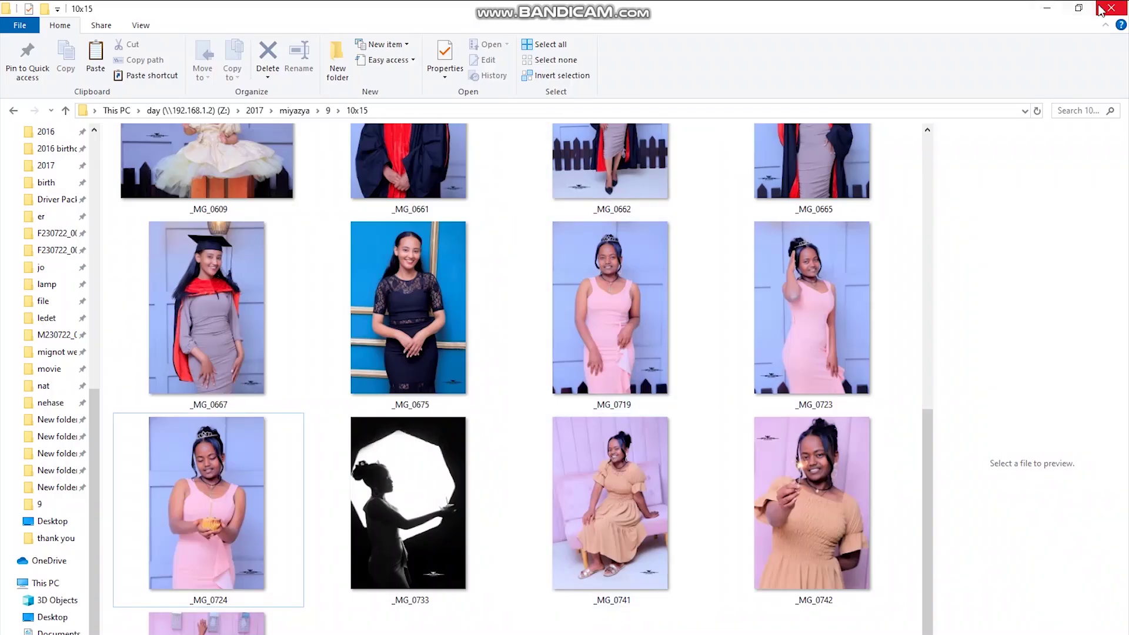
Step: Leave the photo folders and switch to Photoshop, showing the cupcake portrait 5DY_9765.jpg
{"action": "left_click", "coordinate": [1040, 8]}
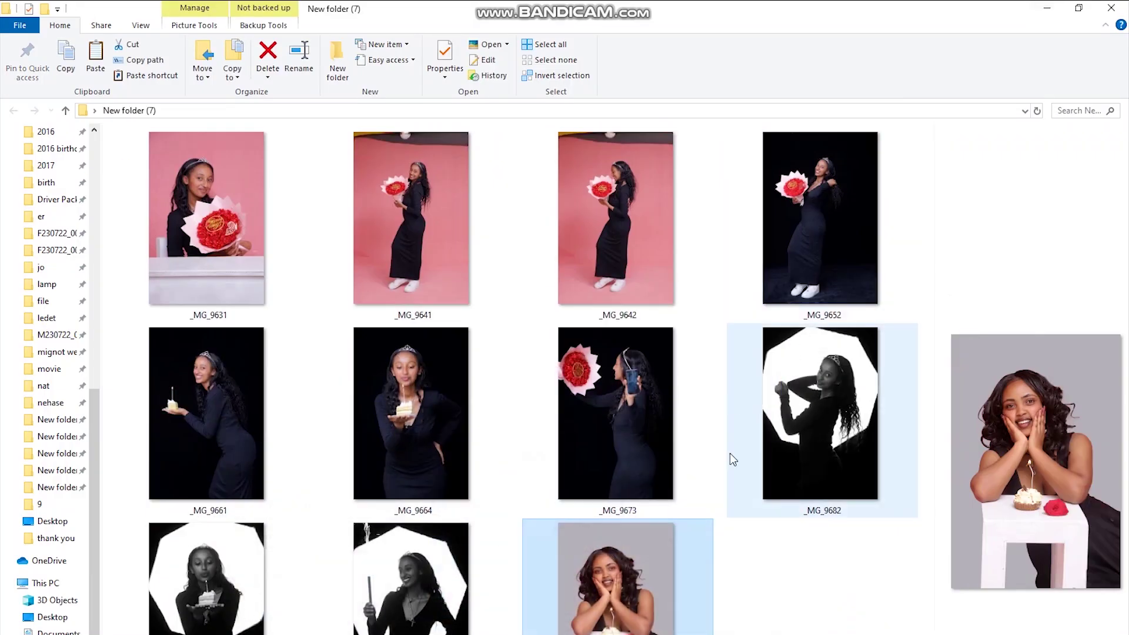
{"action": "right_click", "coordinate": [758, 444]}
{"action": "left_click_drag", "start_coordinate": [641, 608], "coordinate": [541, 7]}
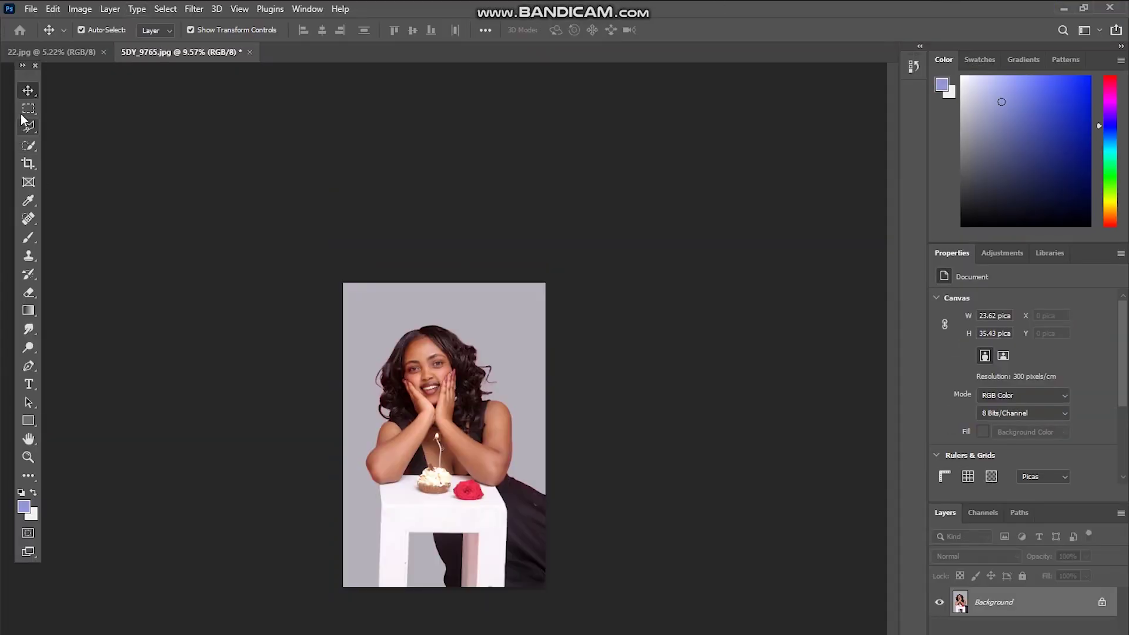
{"action": "scroll", "coordinate": [390, 344], "scroll_direction": "up", "scroll_amount": 5}
{"action": "scroll", "coordinate": [390, 344], "scroll_direction": "down", "scroll_amount": 5}
{"action": "left_click", "coordinate": [28, 109]}
{"action": "left_click", "coordinate": [28, 92]}
{"action": "scroll", "coordinate": [377, 341], "scroll_direction": "up", "scroll_amount": 4}
{"action": "scroll", "coordinate": [376, 341], "scroll_direction": "down", "scroll_amount": 2}
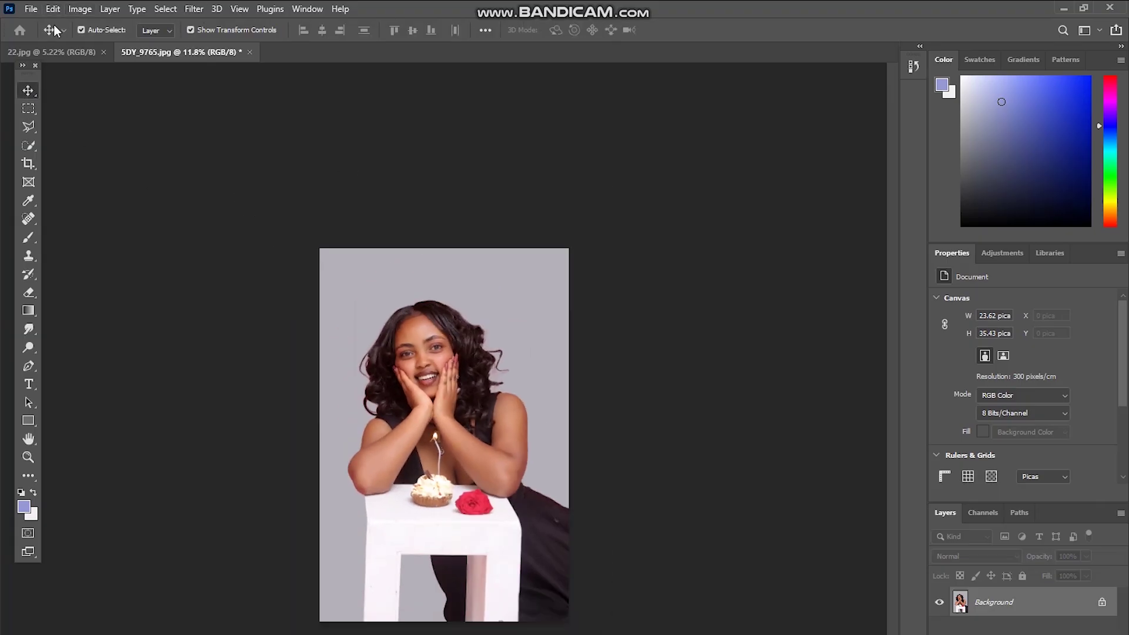
{"action": "scroll", "coordinate": [135, 149], "scroll_direction": "up", "scroll_amount": 2}
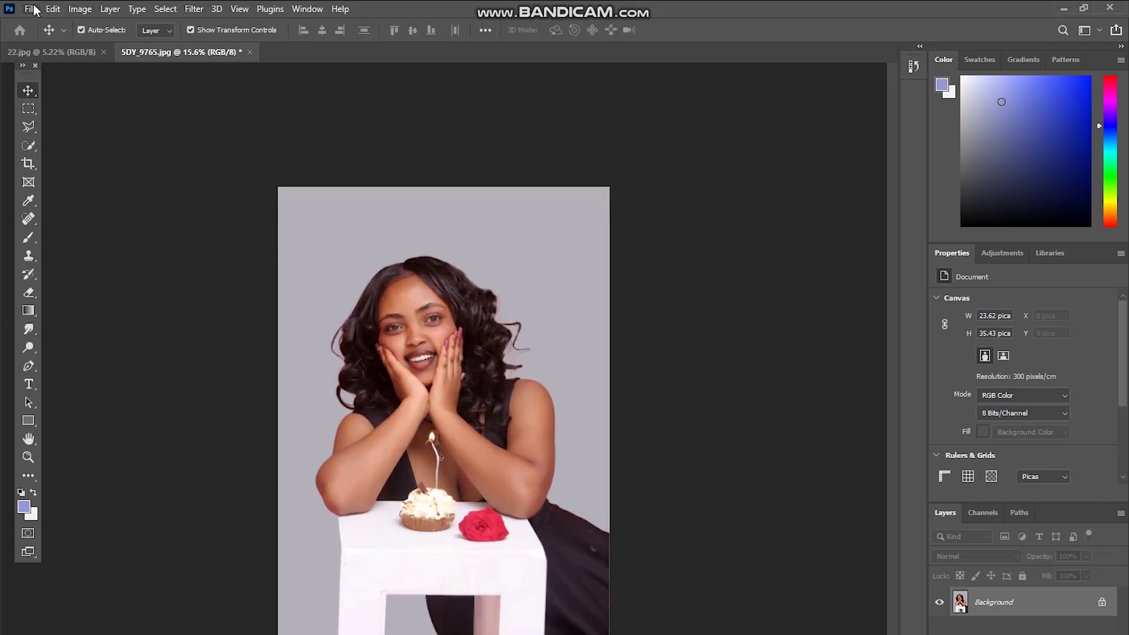
Step: Start a new 10 × 15 centimeter document with its resolution expressed as 300 pixels per centimeter
{"action": "left_click", "coordinate": [31, 8]}
{"action": "left_click", "coordinate": [31, 8]}
{"action": "left_click", "coordinate": [31, 9]}
{"action": "left_click", "coordinate": [35, 23]}
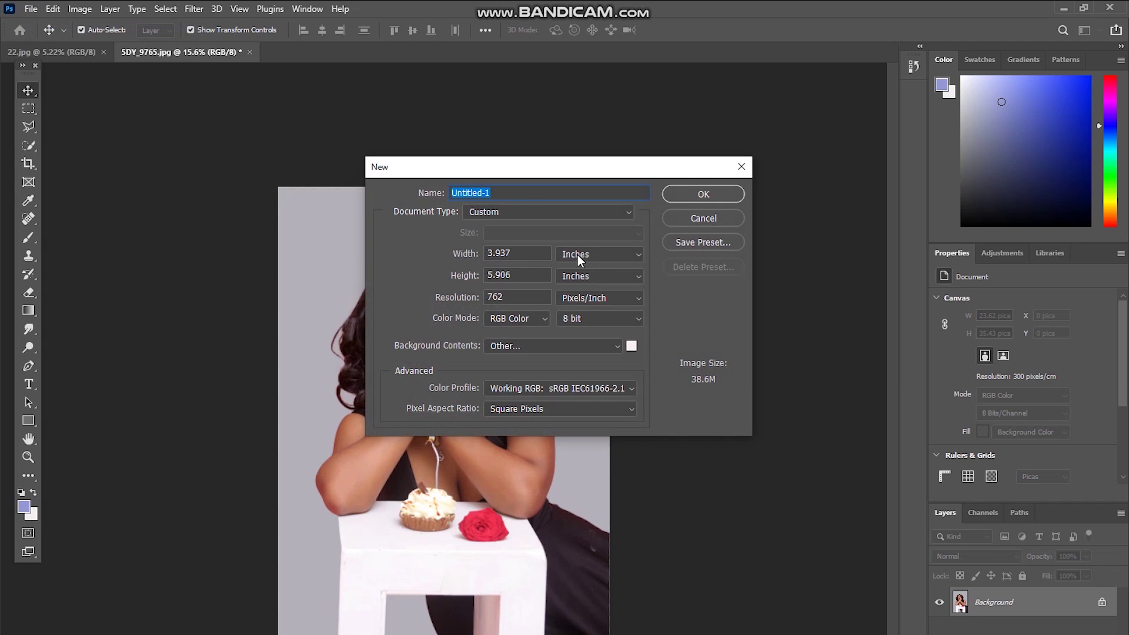
{"action": "left_click", "coordinate": [592, 253]}
{"action": "left_click", "coordinate": [605, 285]}
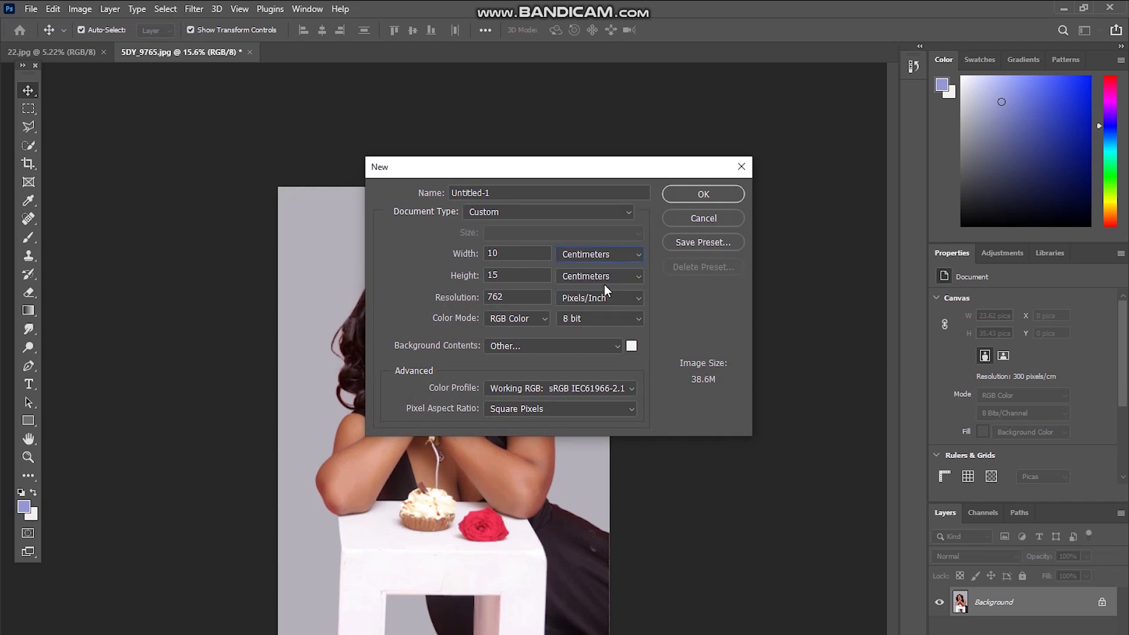
{"action": "left_click", "coordinate": [608, 278]}
{"action": "left_click", "coordinate": [632, 316]}
{"action": "left_click", "coordinate": [611, 296]}
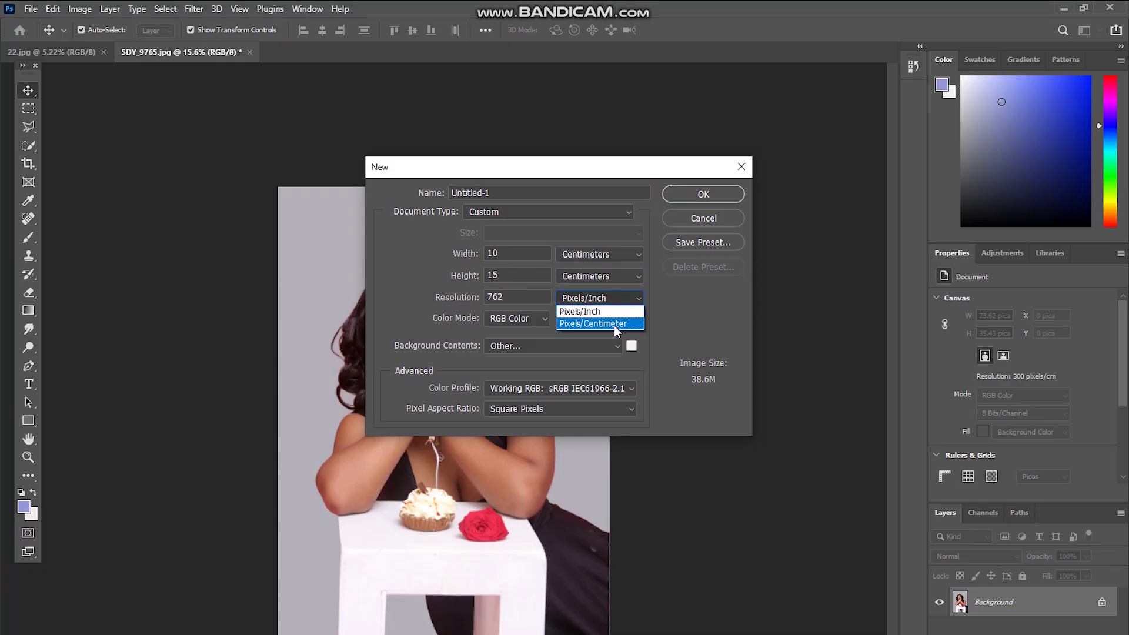
{"action": "left_click", "coordinate": [616, 323]}
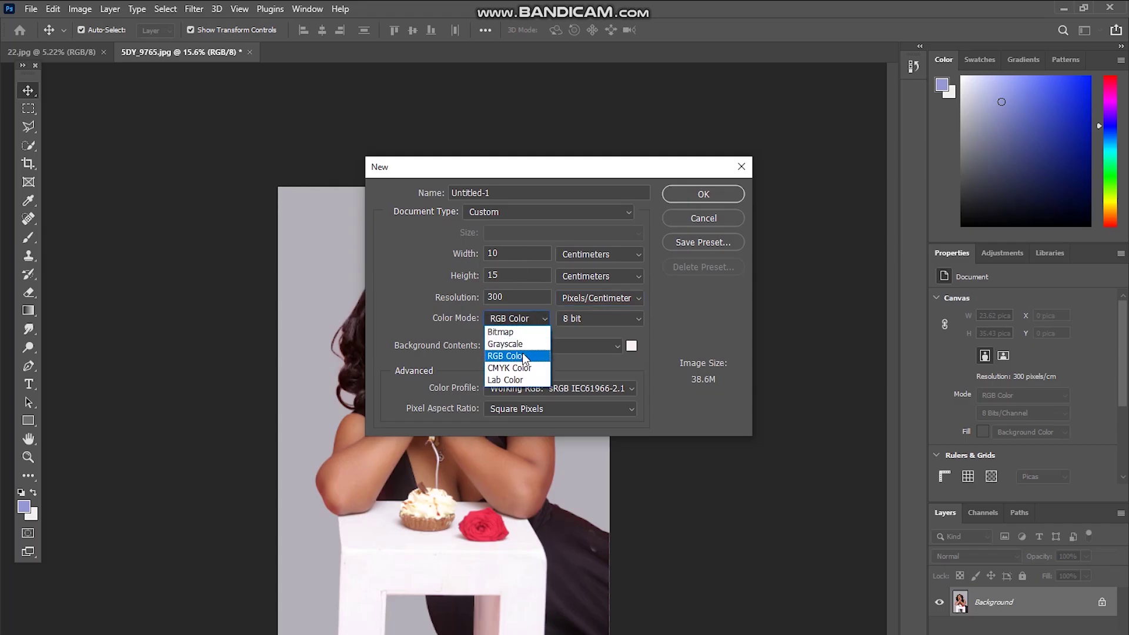
Step: Choose RGB Color mode, set the background color to white (255, 255, 255) and create the document
{"action": "left_click", "coordinate": [522, 354]}
{"action": "left_click", "coordinate": [631, 347]}
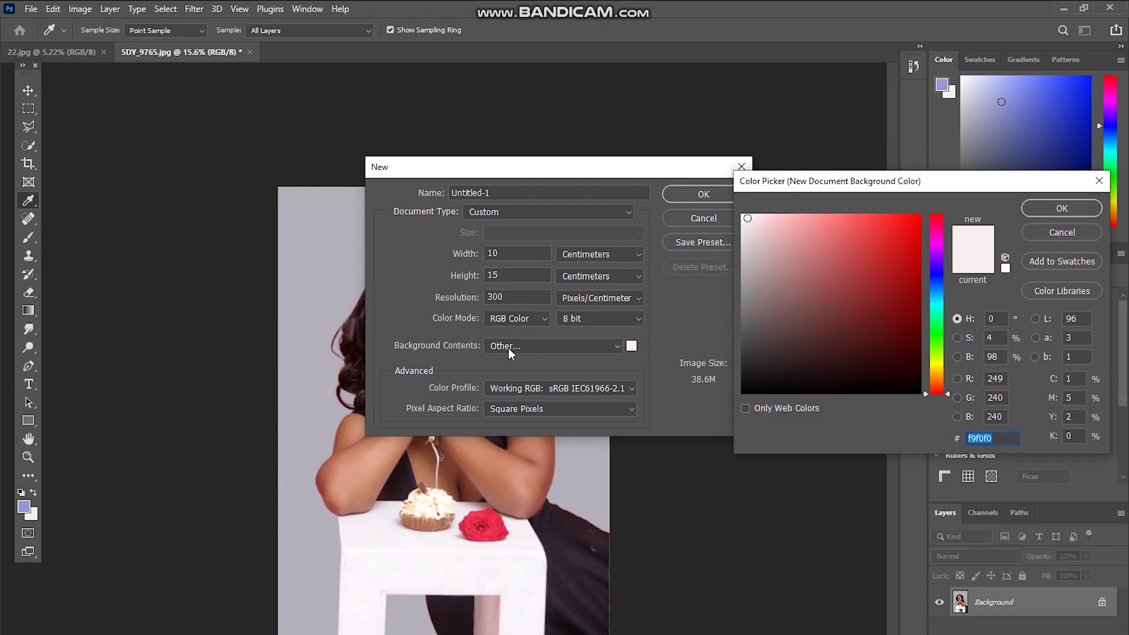
{"action": "type", "text": "faf4f4"}
{"action": "type", "text": "2"}
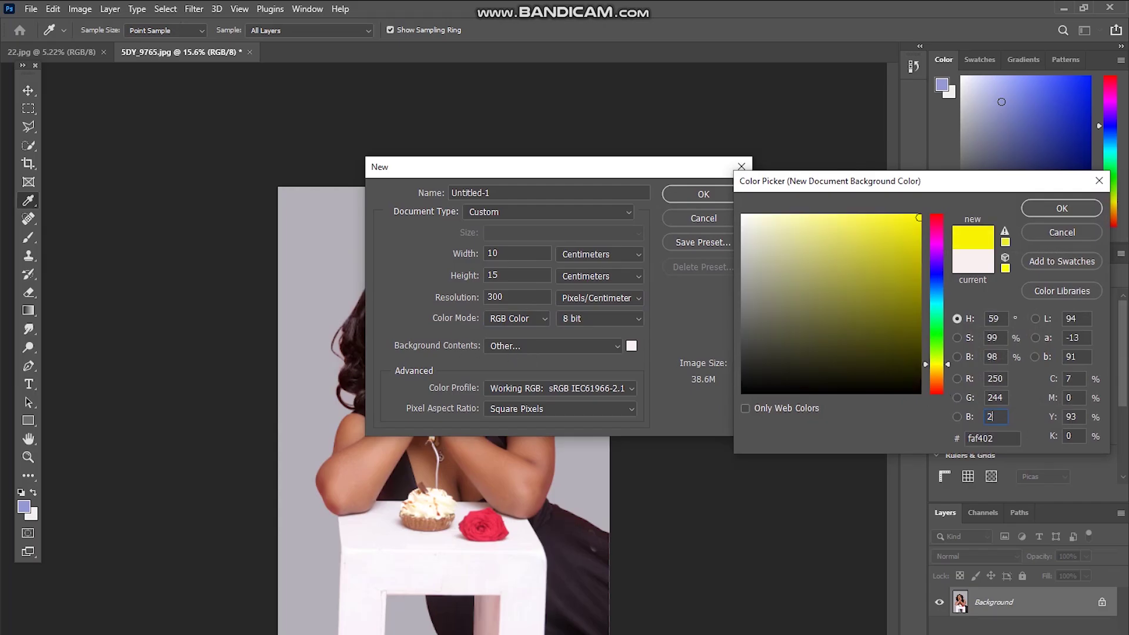
{"action": "type", "text": "55"}
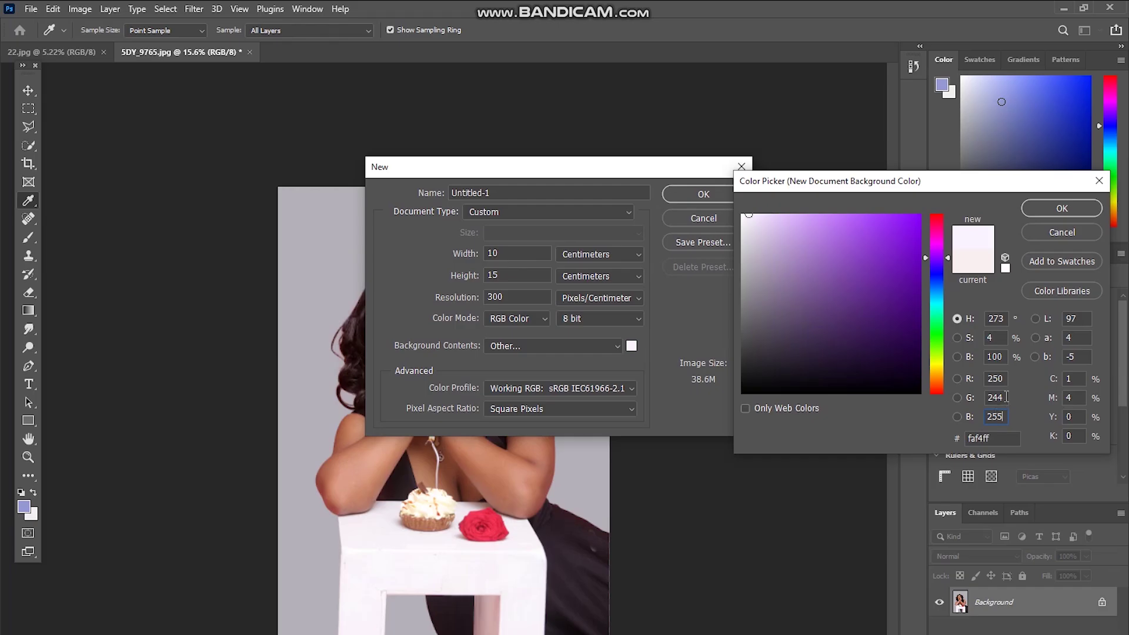
{"action": "type", "text": "255"}
{"action": "double_click", "coordinate": [1006, 377]}
{"action": "type", "text": "255"}
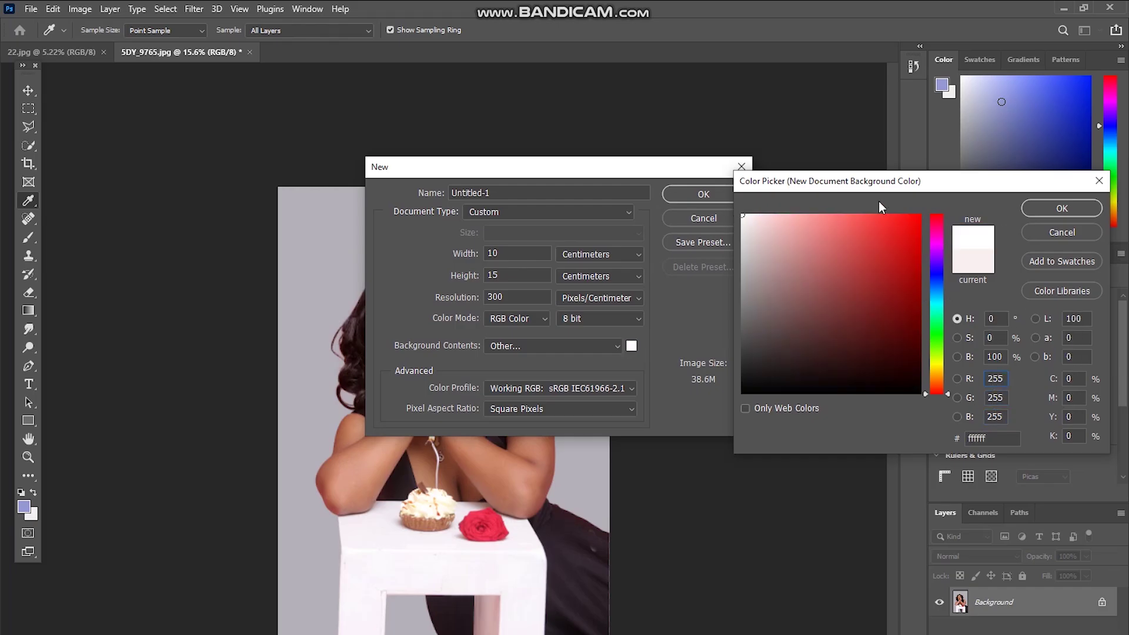
{"action": "left_click", "coordinate": [1062, 209]}
{"action": "left_click", "coordinate": [711, 192]}
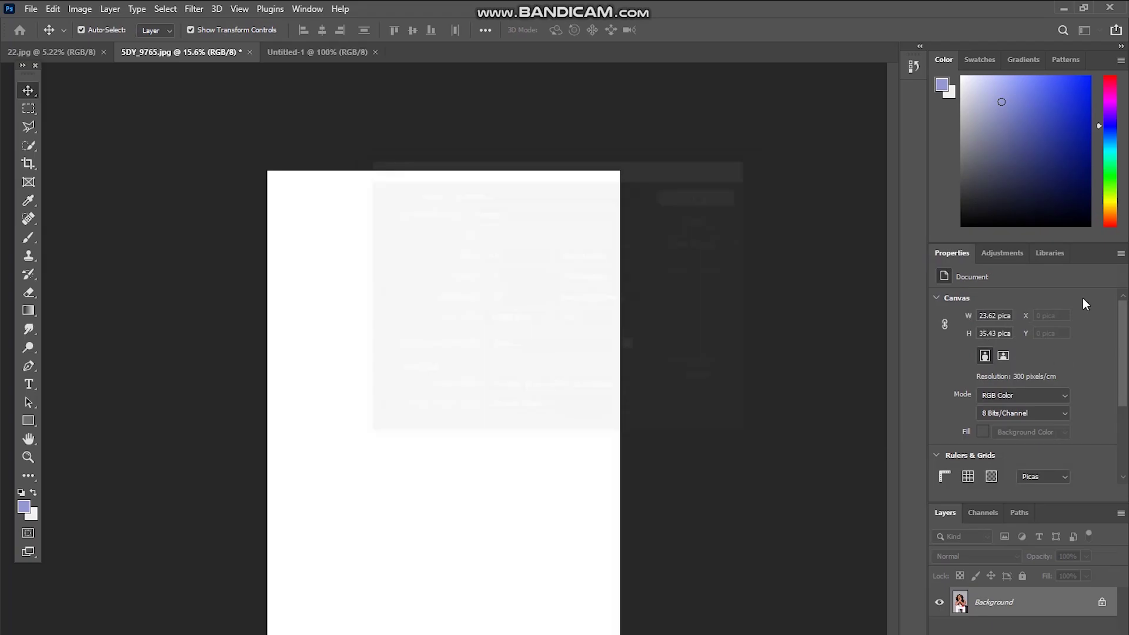
{"action": "key", "text": "ctrl+0"}
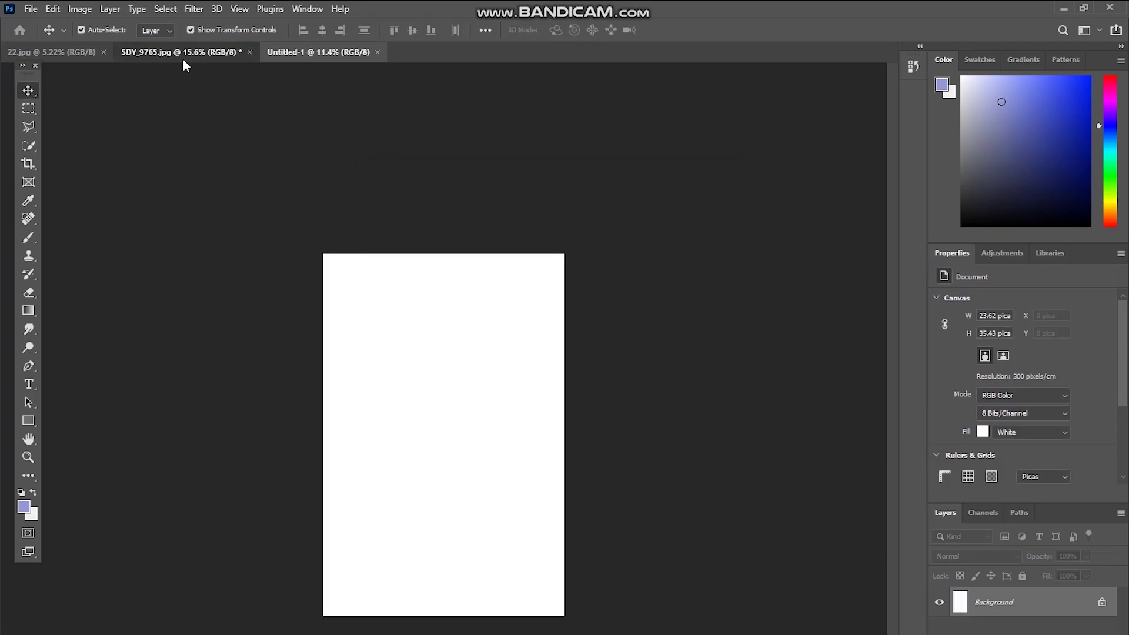
Step: Switch back to the portrait document 5DY_9765.jpg
{"action": "left_click", "coordinate": [182, 54]}
{"action": "scroll", "coordinate": [370, 318], "scroll_direction": "up", "scroll_amount": 3}
{"action": "scroll", "coordinate": [670, 446], "scroll_direction": "down", "scroll_amount": 4}
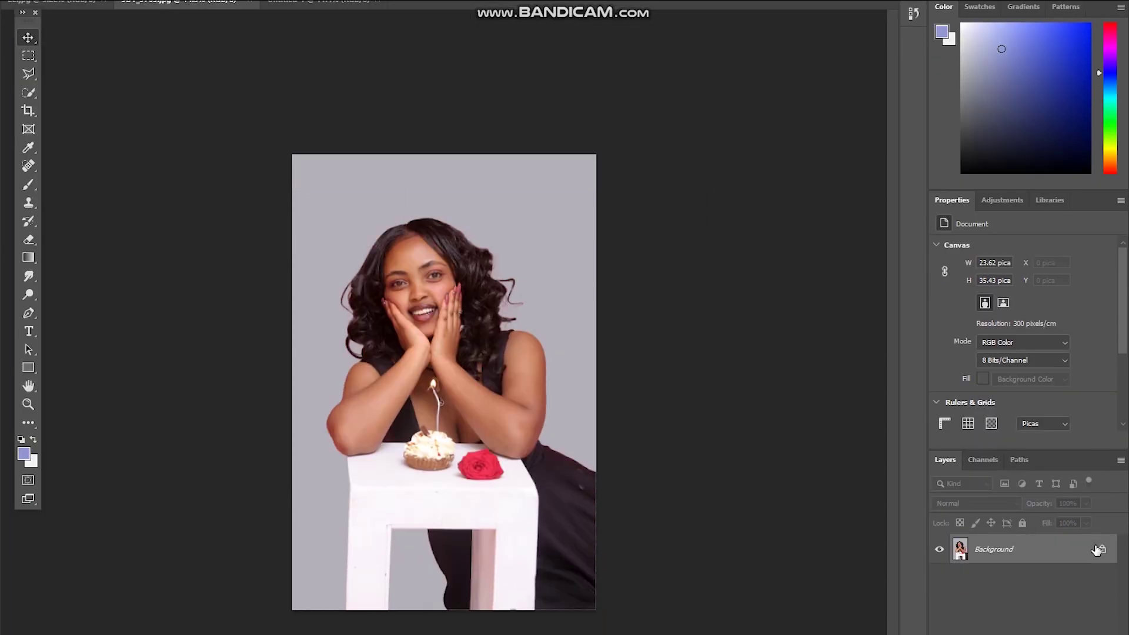
{"action": "double_click", "coordinate": [1028, 590]}
{"action": "left_click", "coordinate": [674, 239]}
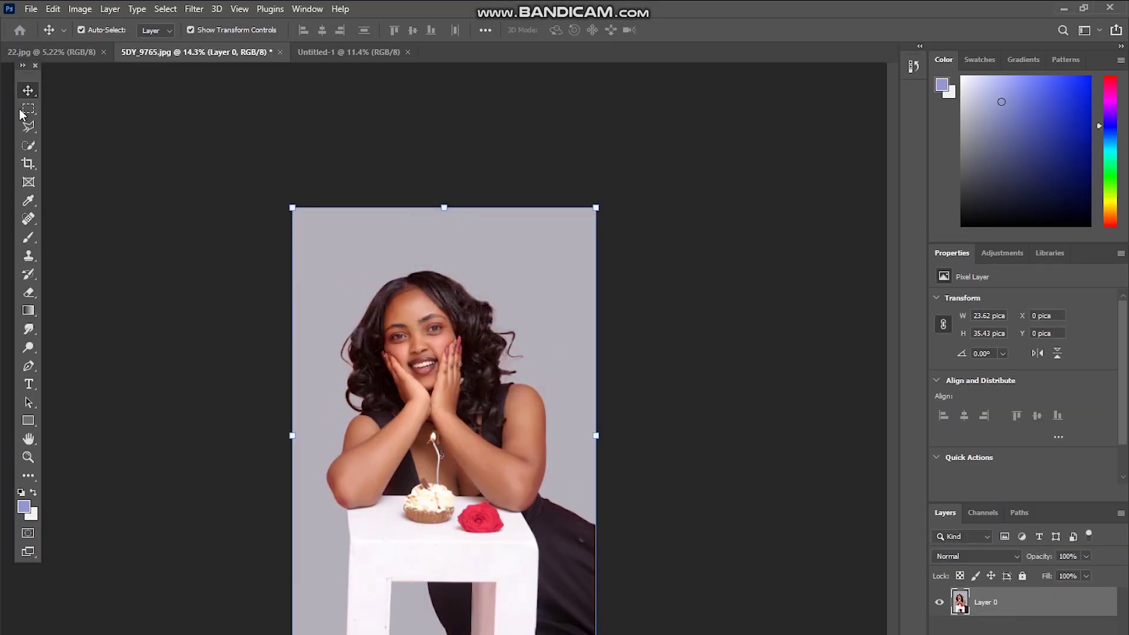
{"action": "scroll", "coordinate": [83, 103], "scroll_direction": "down", "scroll_amount": 3}
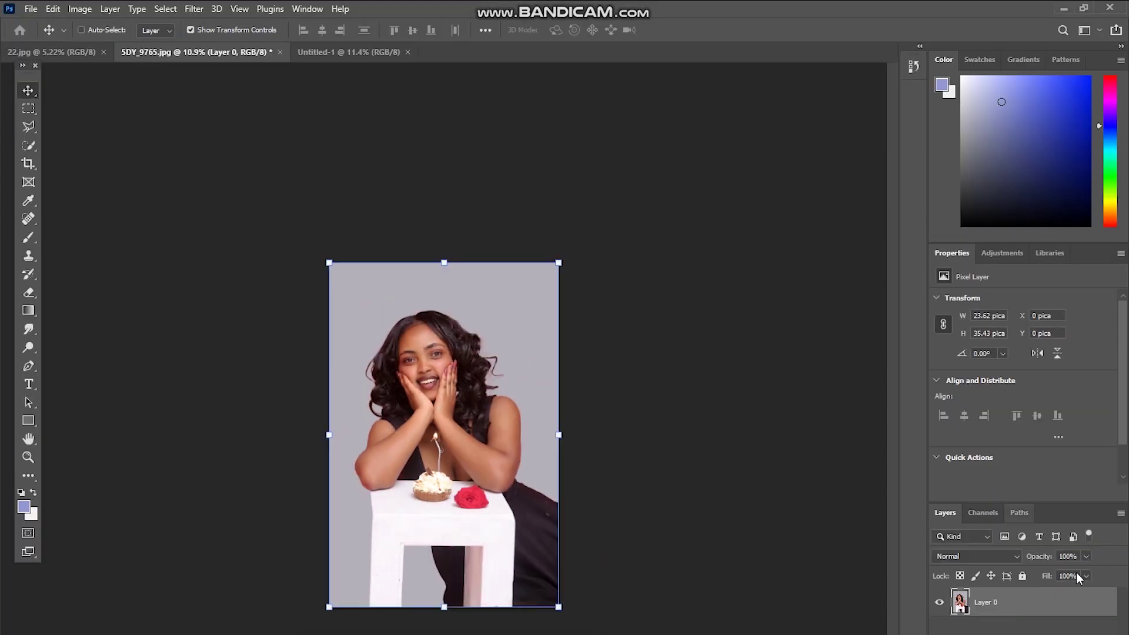
{"action": "key", "text": "ctrl+z"}
Step: Duplicate the portrait's Background layer
{"action": "right_click", "coordinate": [1053, 538]}
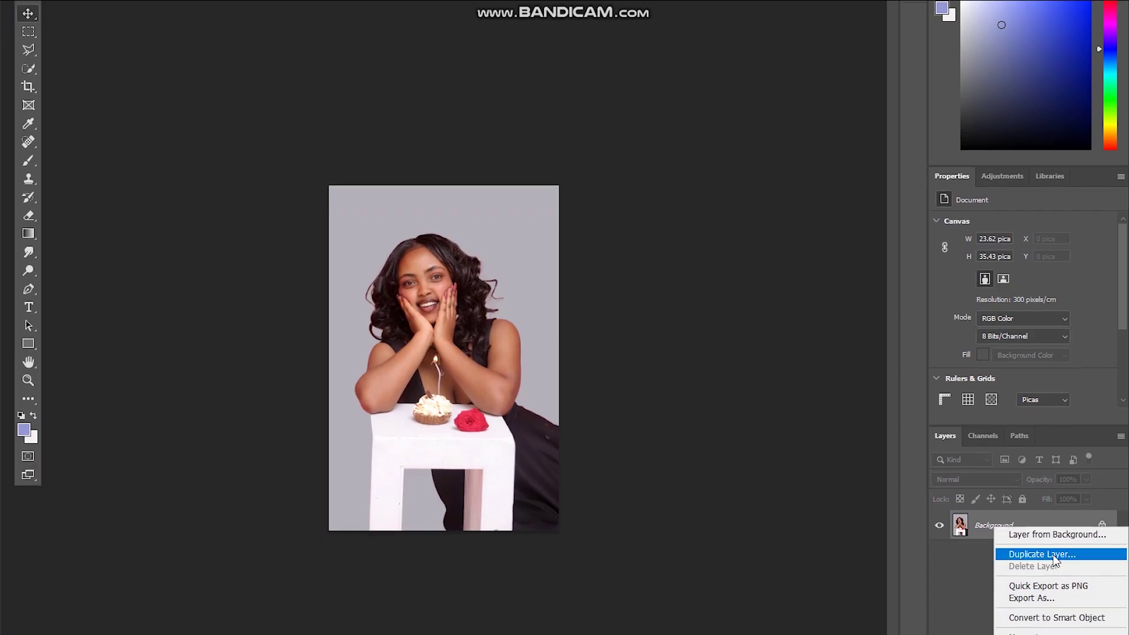
{"action": "left_click", "coordinate": [1053, 567]}
{"action": "right_click", "coordinate": [1067, 533]}
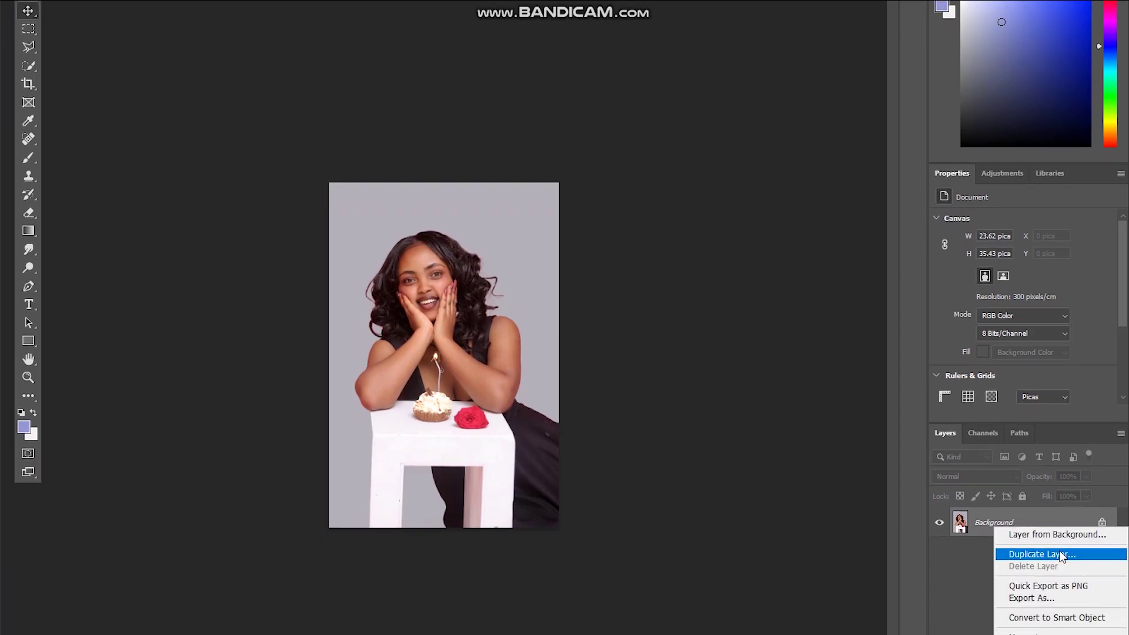
{"action": "left_click", "coordinate": [1055, 548]}
{"action": "left_click", "coordinate": [680, 213]}
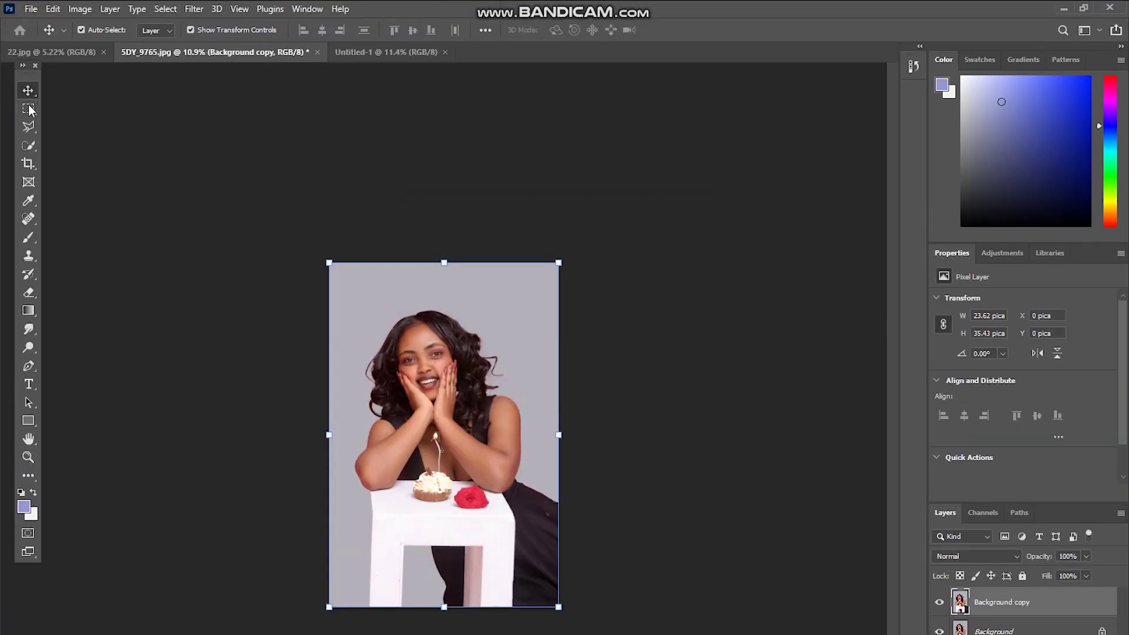
Step: Bring the duplicated portrait layer into the blank Untitled-1 document
{"action": "scroll", "coordinate": [320, 228], "scroll_direction": "up", "scroll_amount": 3}
{"action": "left_click_drag", "start_coordinate": [442, 357], "coordinate": [362, 54]}
{"action": "left_click_drag", "start_coordinate": [382, 406], "coordinate": [381, 403]}
{"action": "scroll", "coordinate": [410, 294], "scroll_direction": "down", "scroll_amount": 5}
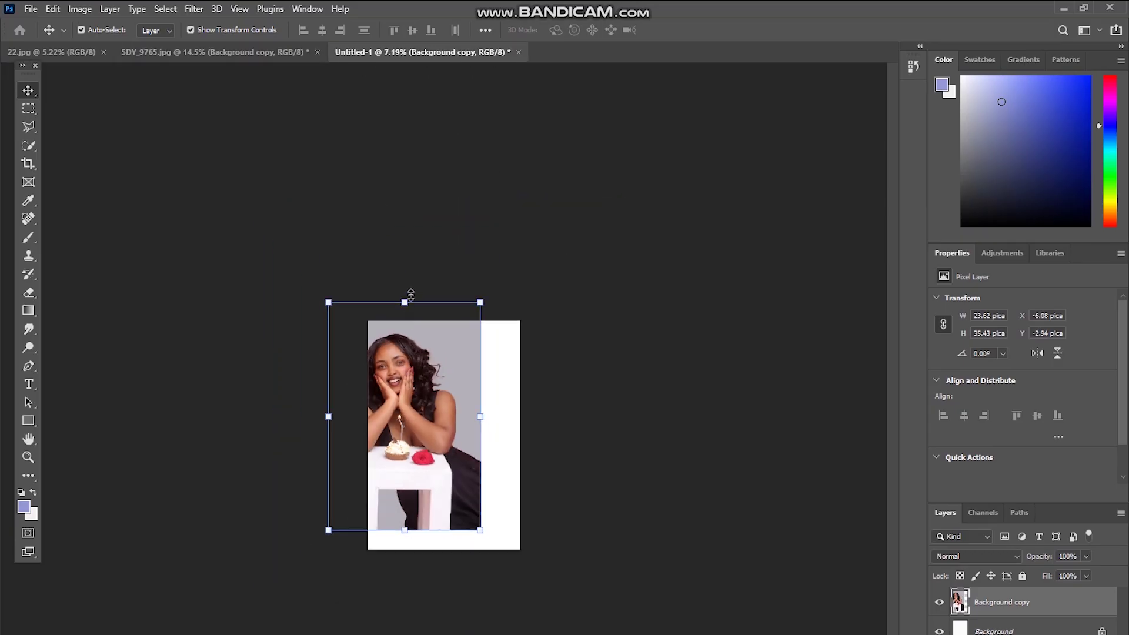
Step: Scale the portrait down to about 7.9 × 11.85 pica and place it in the upper-left part of the canvas
{"action": "scroll", "coordinate": [423, 289], "scroll_direction": "up", "scroll_amount": 4}
{"action": "right_click", "coordinate": [27, 90]}
{"action": "left_click", "coordinate": [69, 95]}
{"action": "left_click_drag", "start_coordinate": [498, 243], "coordinate": [401, 332]}
{"action": "scroll", "coordinate": [425, 300], "scroll_direction": "up", "scroll_amount": 2}
{"action": "left_click_drag", "start_coordinate": [446, 248], "coordinate": [414, 295]}
{"action": "left_click_drag", "start_coordinate": [391, 343], "coordinate": [406, 260]}
{"action": "key", "text": "Return"}
{"action": "scroll", "coordinate": [365, 274], "scroll_direction": "up", "scroll_amount": 3}
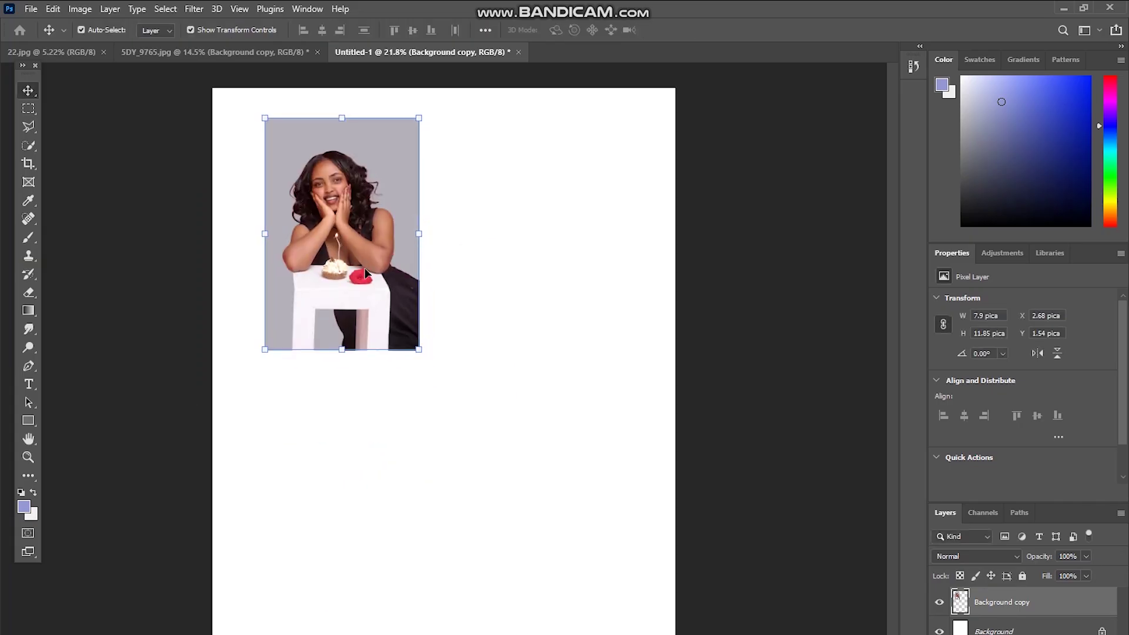
Step: Move the small portrait up to about 0.71 pica from the canvas's upper edge
{"action": "scroll", "coordinate": [335, 244], "scroll_direction": "up", "scroll_amount": 4}
{"action": "scroll", "coordinate": [348, 258], "scroll_direction": "down", "scroll_amount": 5}
{"action": "left_click_drag", "start_coordinate": [361, 271], "coordinate": [361, 256]}
{"action": "scroll", "coordinate": [366, 268], "scroll_direction": "up", "scroll_amount": 1}
{"action": "scroll", "coordinate": [366, 268], "scroll_direction": "down", "scroll_amount": 1}
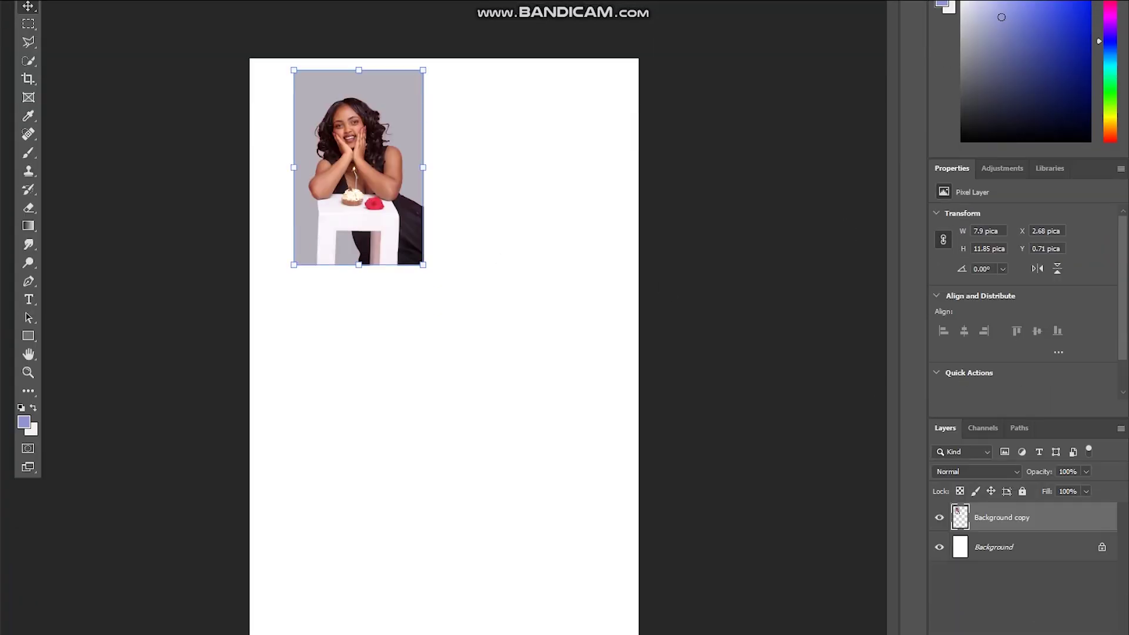
Step: Add a 1 px stroke to the small portrait layer
{"action": "right_click", "coordinate": [1000, 581]}
{"action": "left_click", "coordinate": [1032, 619]}
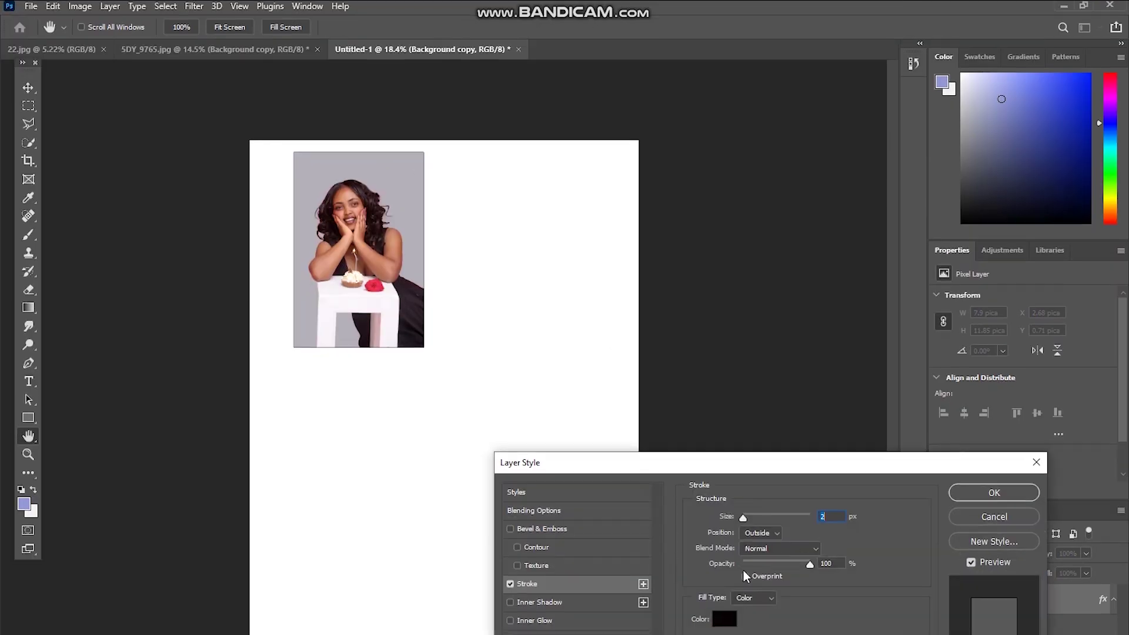
{"action": "type", "text": "1"}
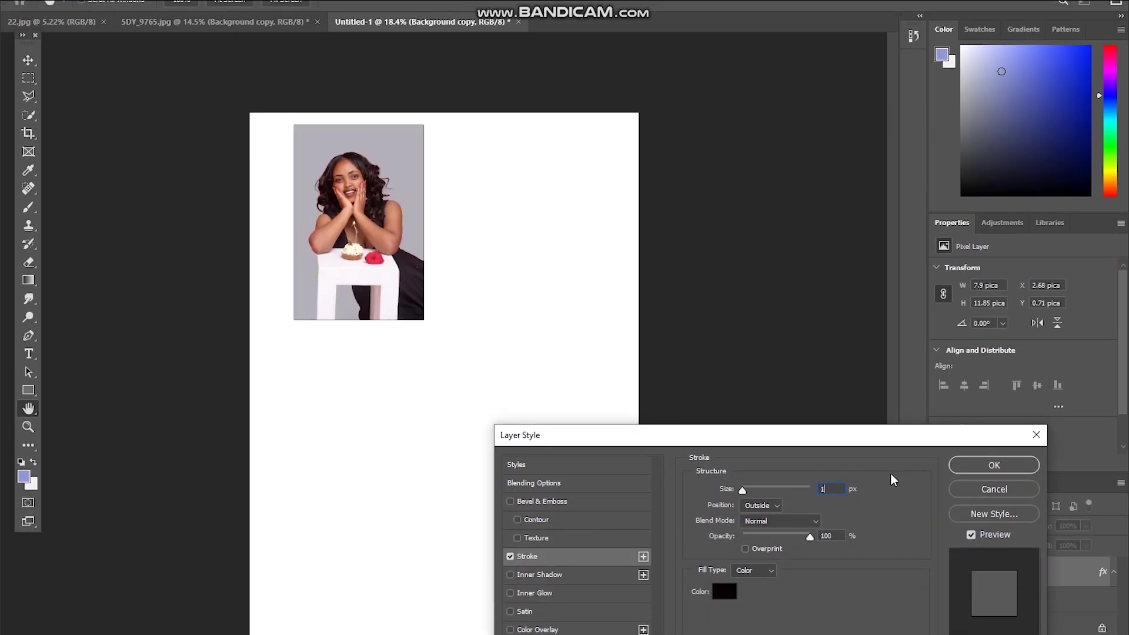
{"action": "left_click", "coordinate": [994, 464]}
Step: Duplicate the stroked portrait beside and below the original to form a two-by-two grid of four photos
{"action": "scroll", "coordinate": [404, 240], "scroll_direction": "up", "scroll_amount": 1}
{"action": "scroll", "coordinate": [404, 240], "scroll_direction": "down", "scroll_amount": 4}
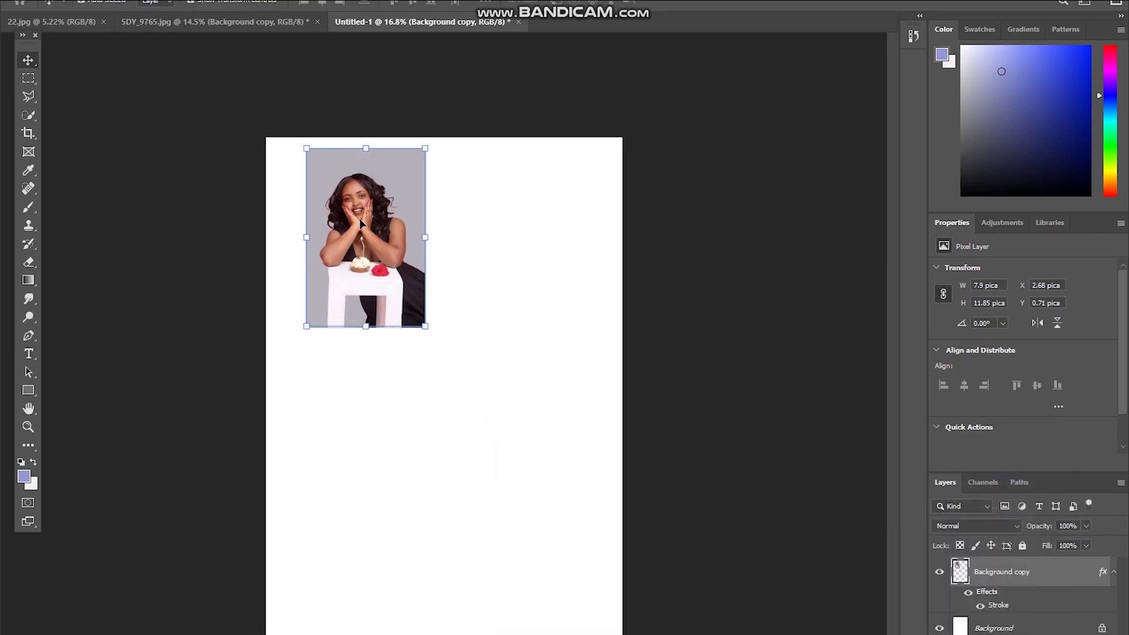
{"action": "scroll", "coordinate": [360, 219], "scroll_direction": "up", "scroll_amount": 4}
{"action": "left_click_drag", "start_coordinate": [332, 246], "coordinate": [512, 237]}
{"action": "scroll", "coordinate": [446, 374], "scroll_direction": "down", "scroll_amount": 3}
{"action": "left_click", "coordinate": [375, 292]}
{"action": "left_click_drag", "start_coordinate": [350, 242], "coordinate": [458, 450]}
{"action": "left_click", "coordinate": [664, 438]}
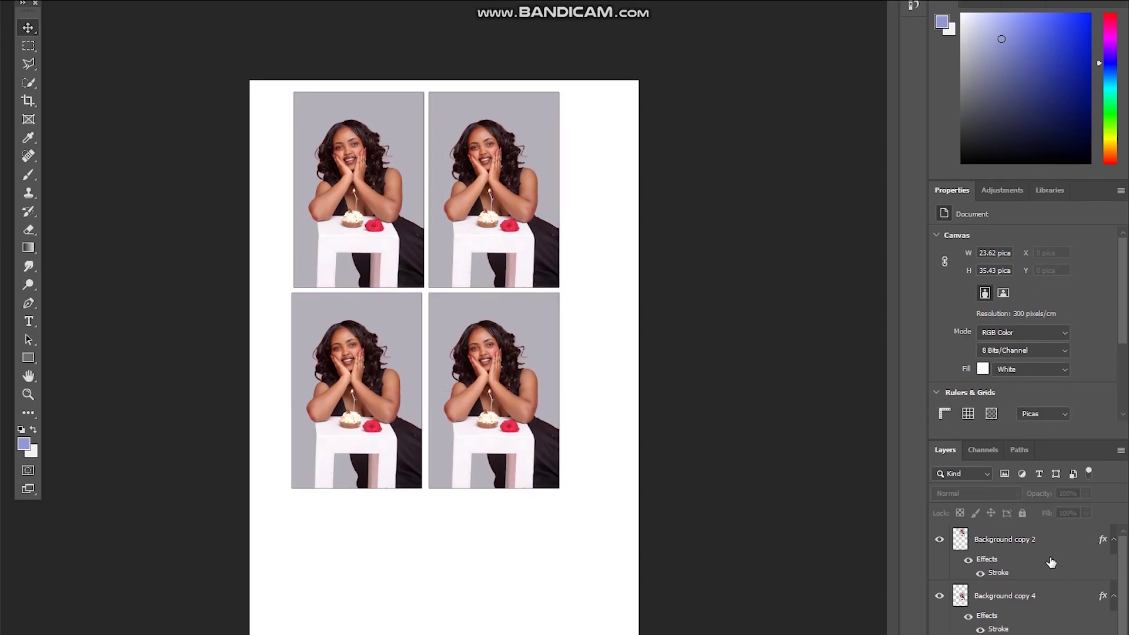
Step: Select all four portrait layers and scale them together to about 24.28 × 36 pica to fill the canvas
{"action": "left_click", "coordinate": [1041, 538]}
{"action": "scroll", "coordinate": [1034, 556], "scroll_direction": "down", "scroll_amount": 1}
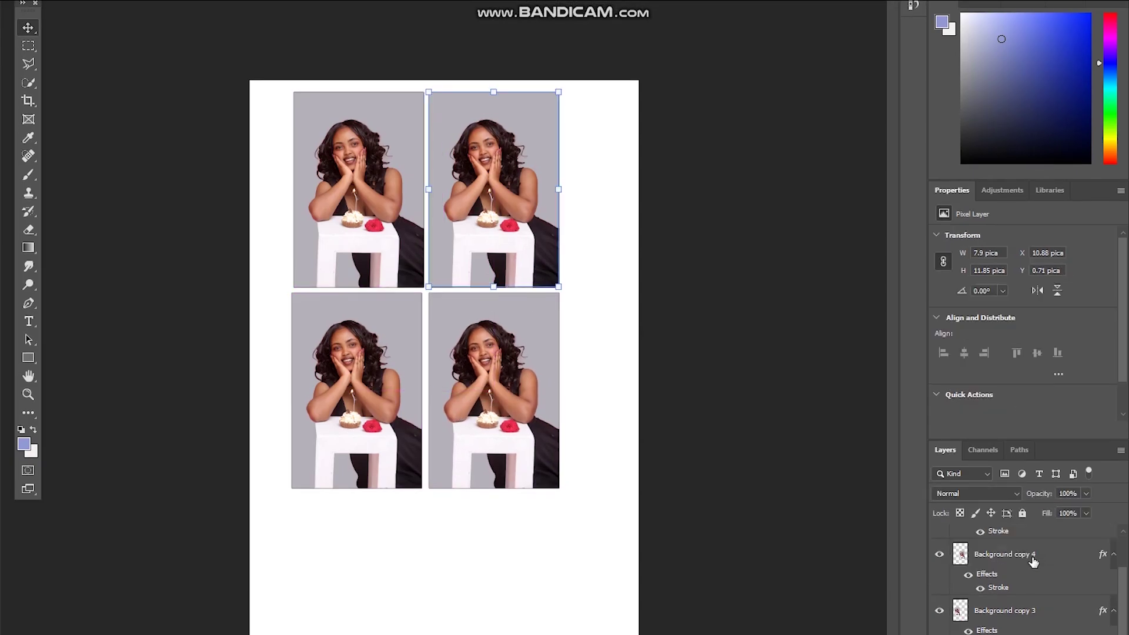
{"action": "scroll", "coordinate": [1038, 554], "scroll_direction": "up", "scroll_amount": 1}
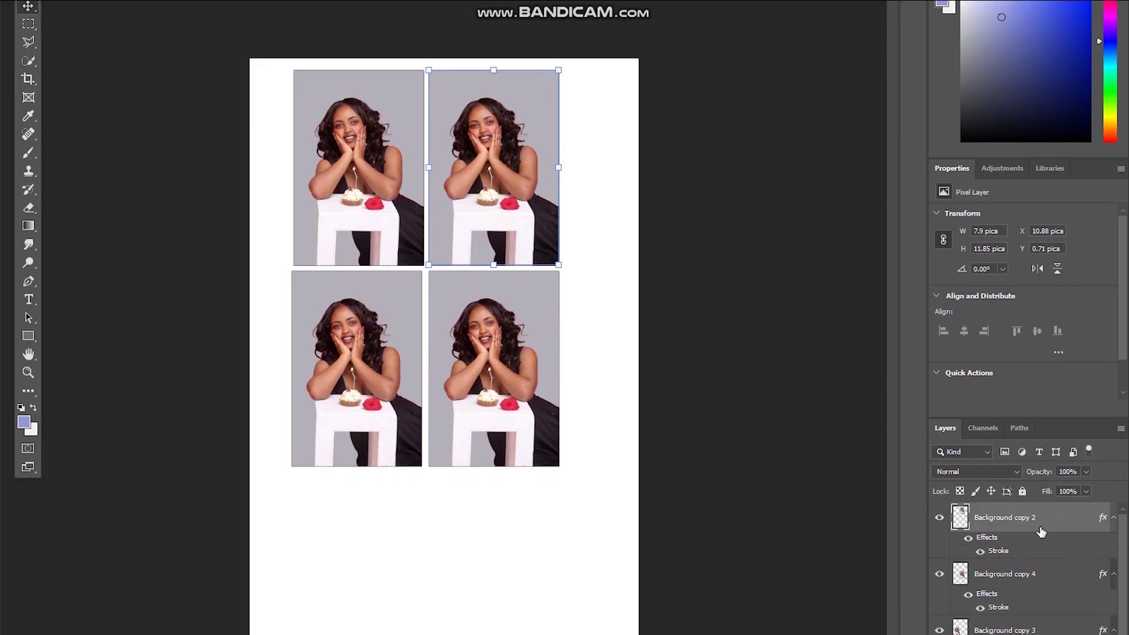
{"action": "scroll", "coordinate": [1044, 545], "scroll_direction": "down", "scroll_amount": 1}
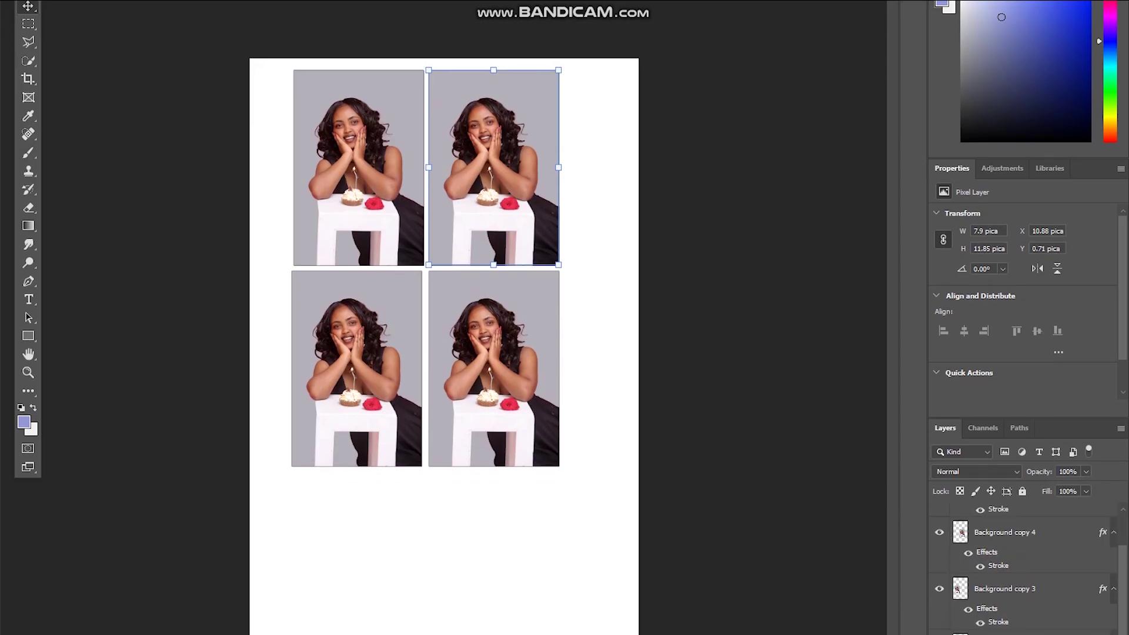
{"action": "left_click", "coordinate": [1035, 631], "text": "shift"}
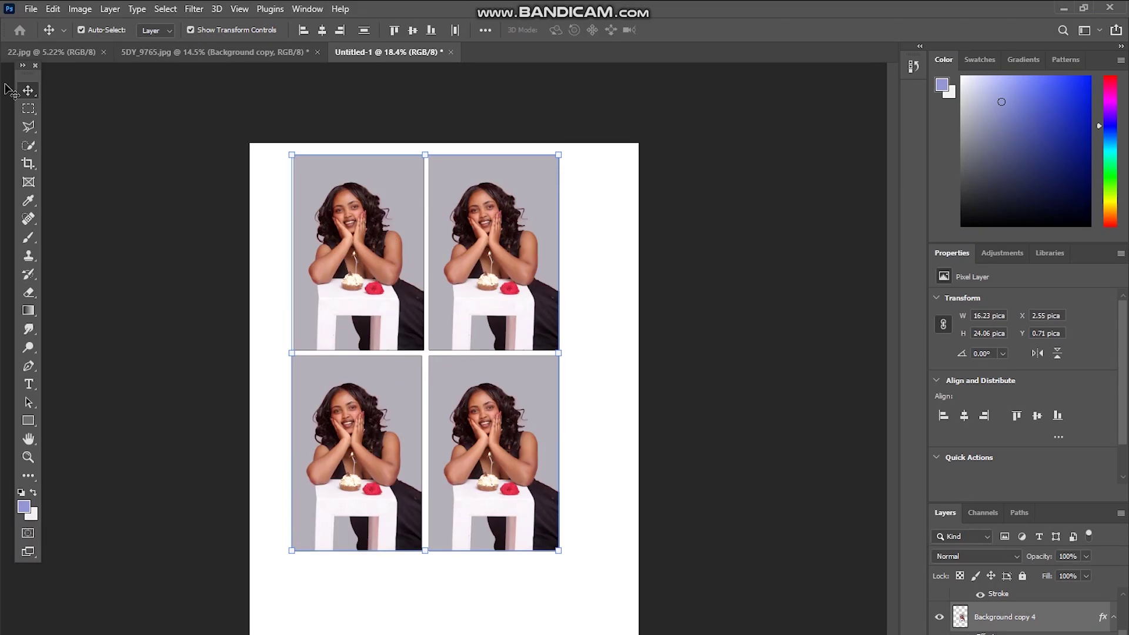
{"action": "left_click_drag", "start_coordinate": [562, 553], "coordinate": [629, 634]}
{"action": "left_click_drag", "start_coordinate": [282, 597], "coordinate": [231, 634]}
{"action": "left_click_drag", "start_coordinate": [630, 154], "coordinate": [638, 139]}
{"action": "key", "text": "Return"}
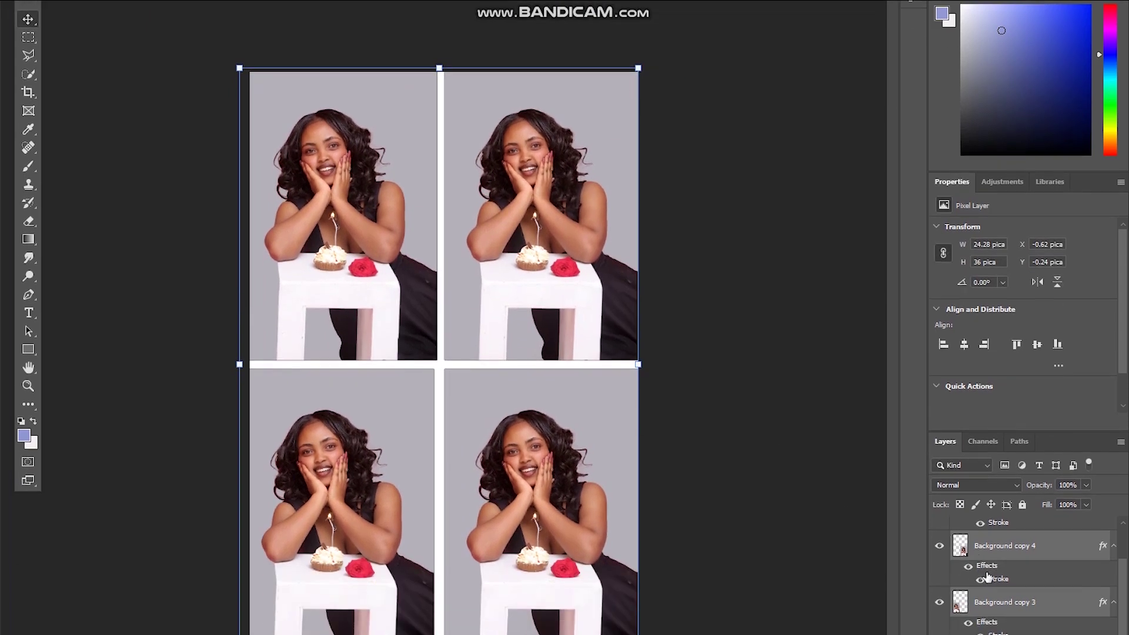
Step: Nudge the two lower photos toward each other to narrow the vertical gap between them
{"action": "left_click", "coordinate": [356, 454]}
{"action": "key", "text": "Right"}
{"action": "key", "text": "Right"}
{"action": "key", "text": "Right"}
{"action": "key", "text": "Right"}
{"action": "key", "text": "Right"}
{"action": "left_click", "coordinate": [525, 455]}
{"action": "key", "text": "Left"}
{"action": "key", "text": "Left"}
{"action": "key", "text": "Left"}
Step: Nudge the two upper photos down to narrow the horizontal gap above the lower row
{"action": "left_click", "coordinate": [479, 267]}
{"action": "key", "text": "Down"}
{"action": "key", "text": "Down"}
{"action": "key", "text": "Down"}
{"action": "key", "text": "Down"}
{"action": "key", "text": "Down"}
{"action": "key", "text": "Down"}
{"action": "left_click", "coordinate": [340, 308]}
{"action": "key", "text": "Down"}
{"action": "key", "text": "Down"}
{"action": "key", "text": "Down"}
{"action": "key", "text": "Down"}
{"action": "key", "text": "Down"}
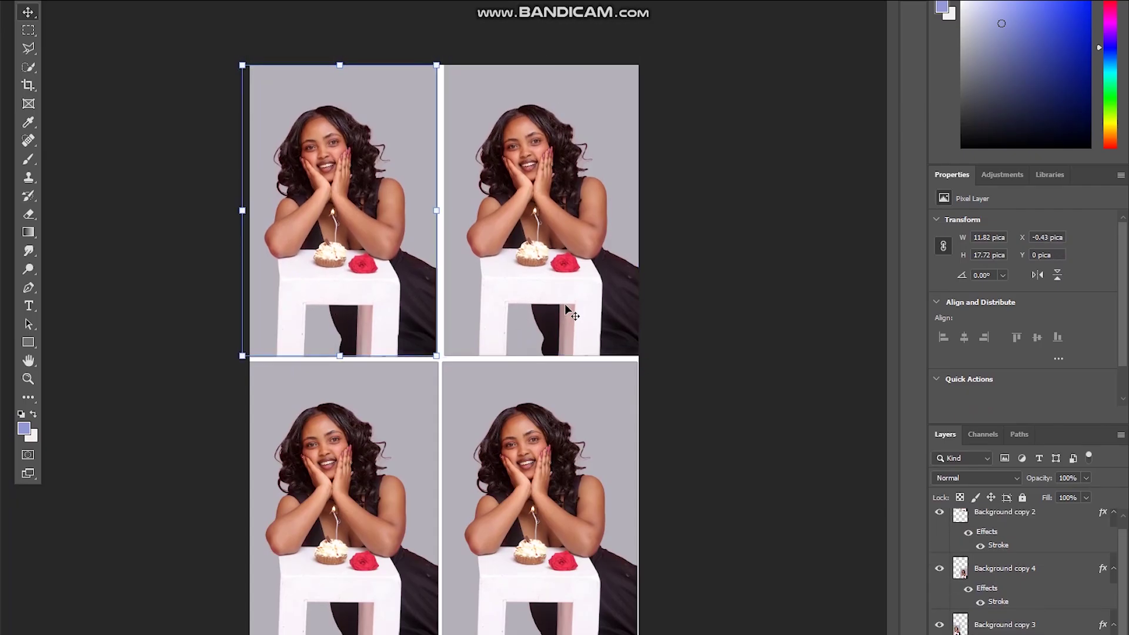
Step: Shift the lower-right photo slightly outward to X 11.81 pica to align it with the photo above
{"action": "key", "text": "ctrl+minus"}
{"action": "left_click", "coordinate": [500, 474]}
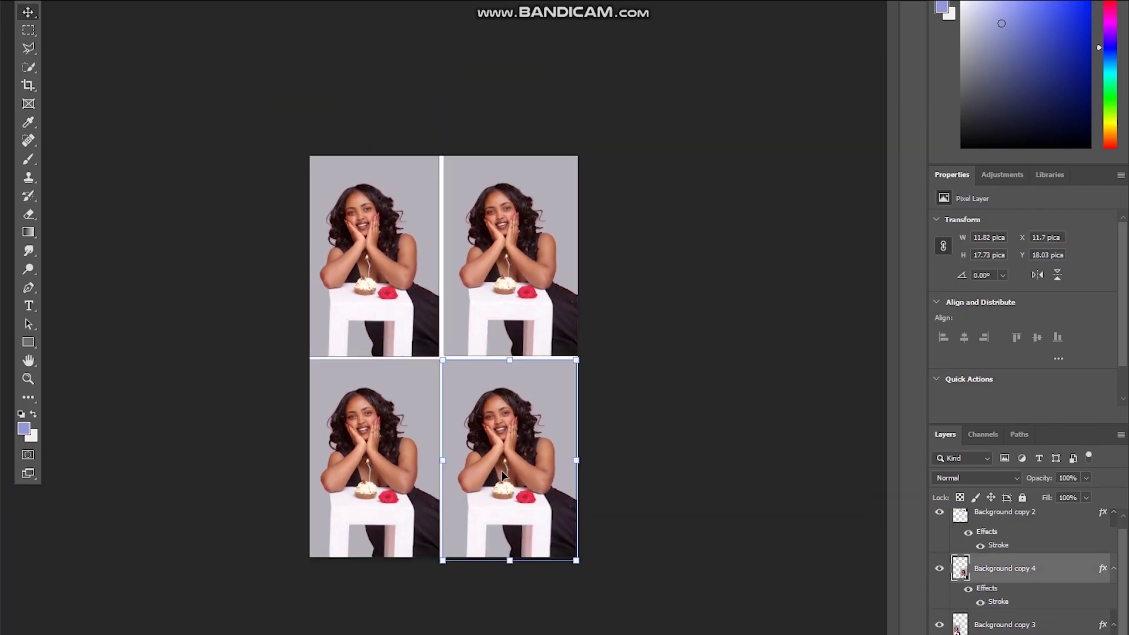
{"action": "left_click", "coordinate": [372, 259]}
{"action": "key", "text": "ctrl+plus"}
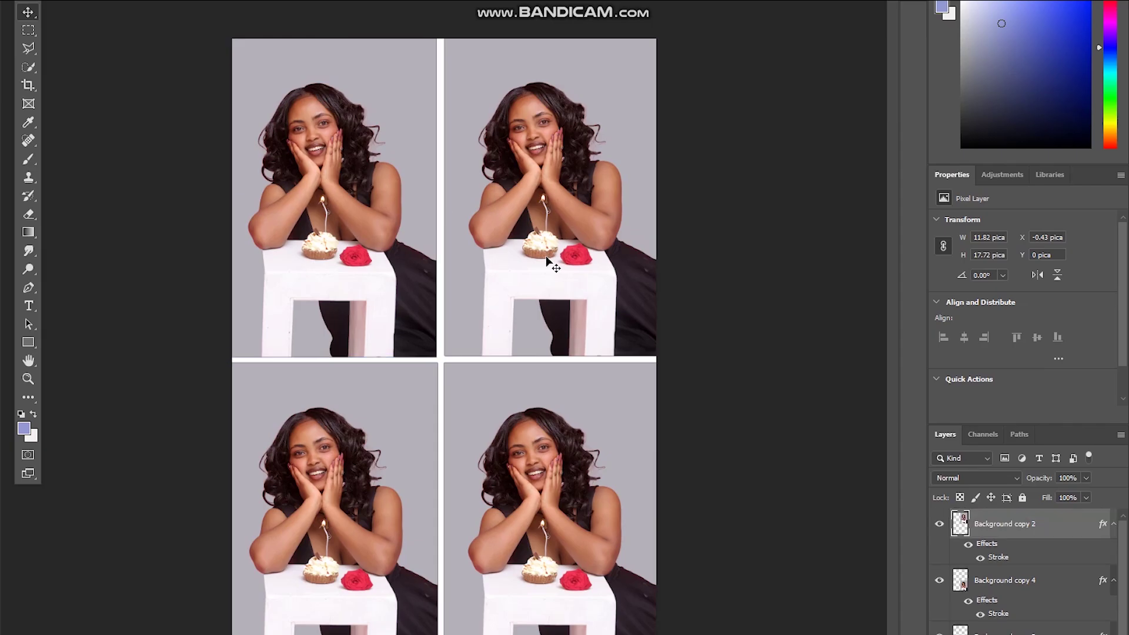
{"action": "left_click", "coordinate": [547, 260]}
{"action": "key", "text": "ctrl+minus"}
{"action": "left_click", "coordinate": [559, 408]}
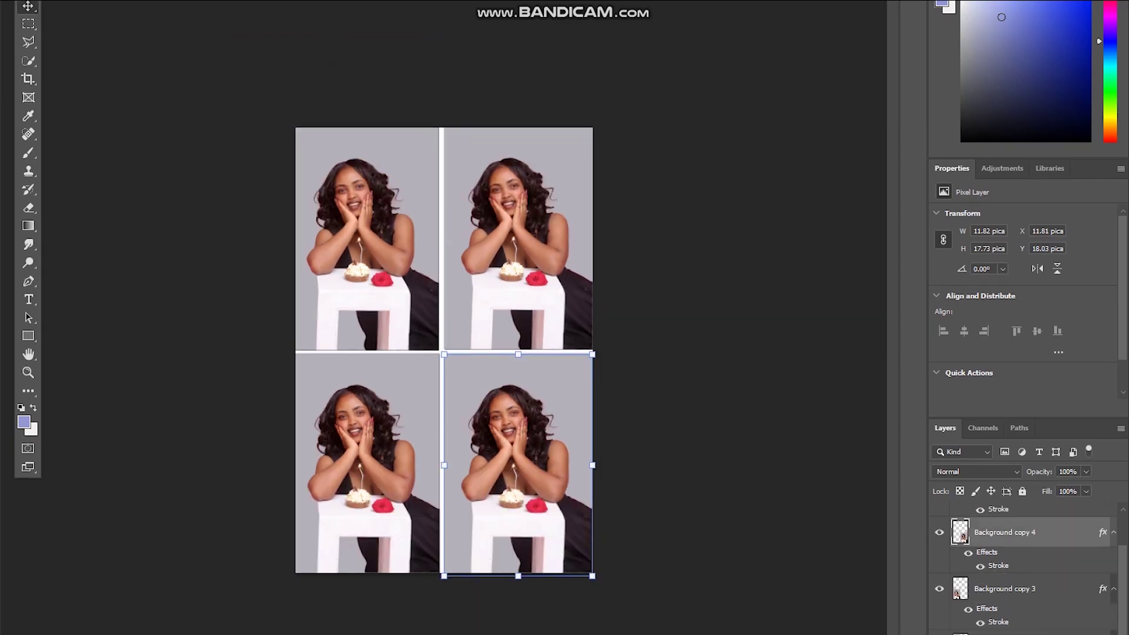
Step: Add a Black & White adjustment layer directly above the upper-left photo's layer so only that photo is affected
{"action": "left_click", "coordinate": [366, 239]}
{"action": "scroll", "coordinate": [1070, 559], "scroll_direction": "up", "scroll_amount": 2}
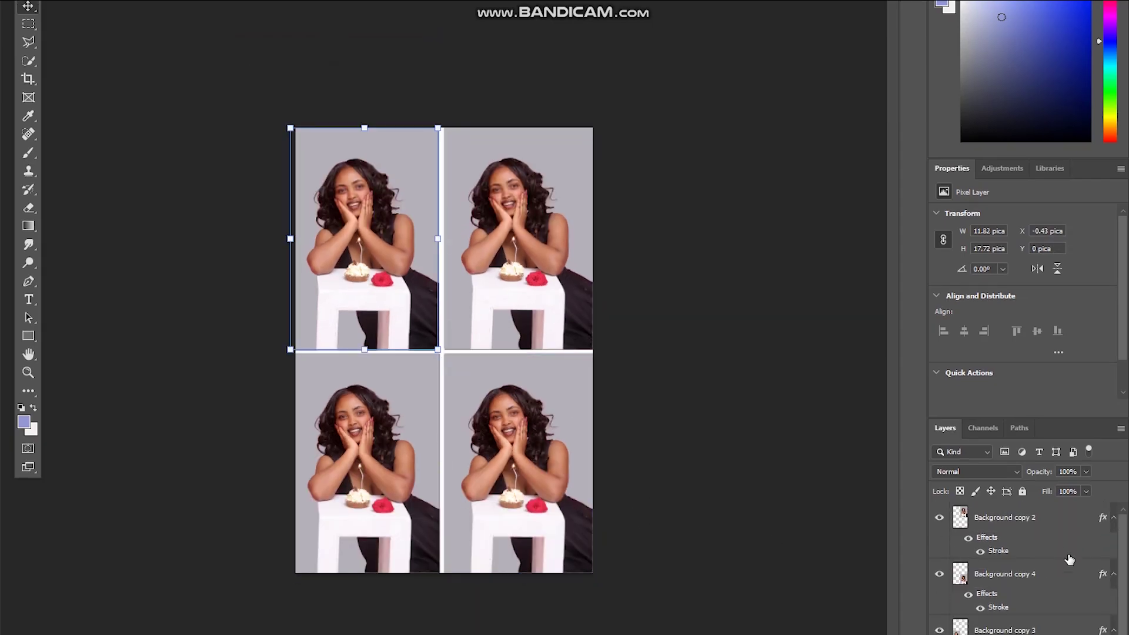
{"action": "left_click", "coordinate": [1055, 527]}
{"action": "left_click", "coordinate": [1021, 634]}
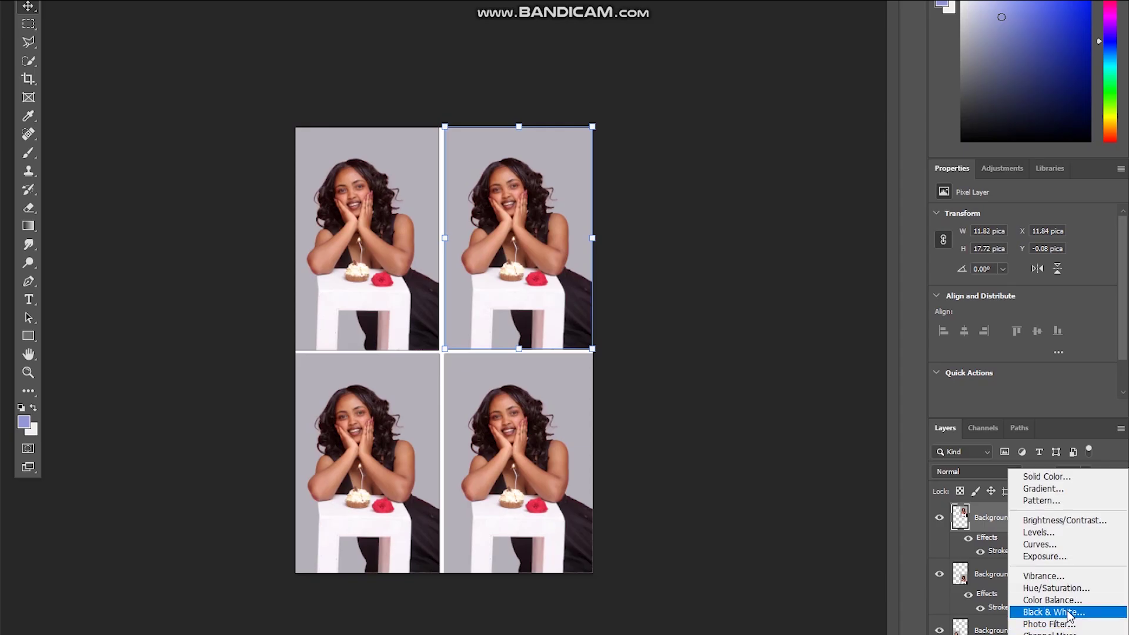
{"action": "left_click", "coordinate": [1046, 600]}
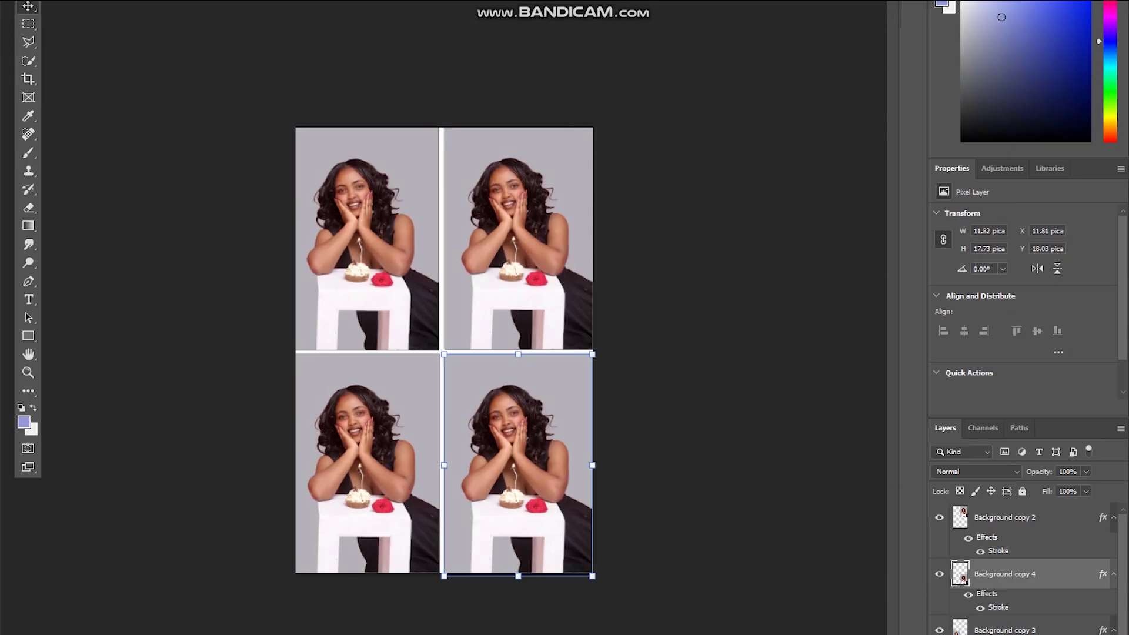
{"action": "scroll", "coordinate": [1023, 624], "scroll_direction": "down", "scroll_amount": 2}
{"action": "left_click", "coordinate": [1023, 634]}
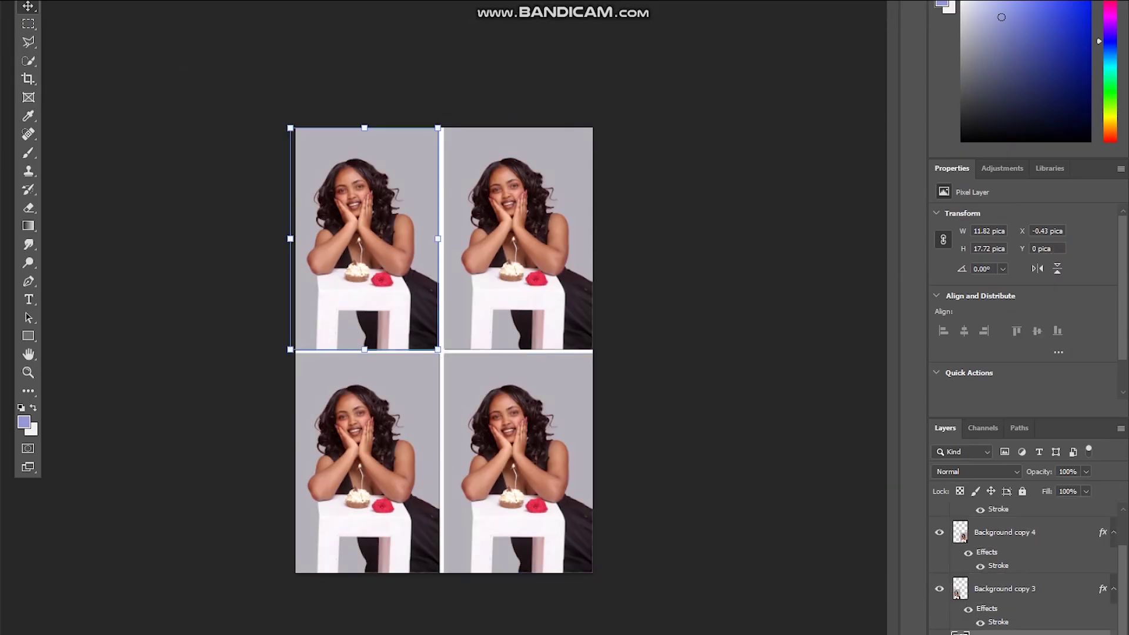
{"action": "left_click", "coordinate": [1022, 634]}
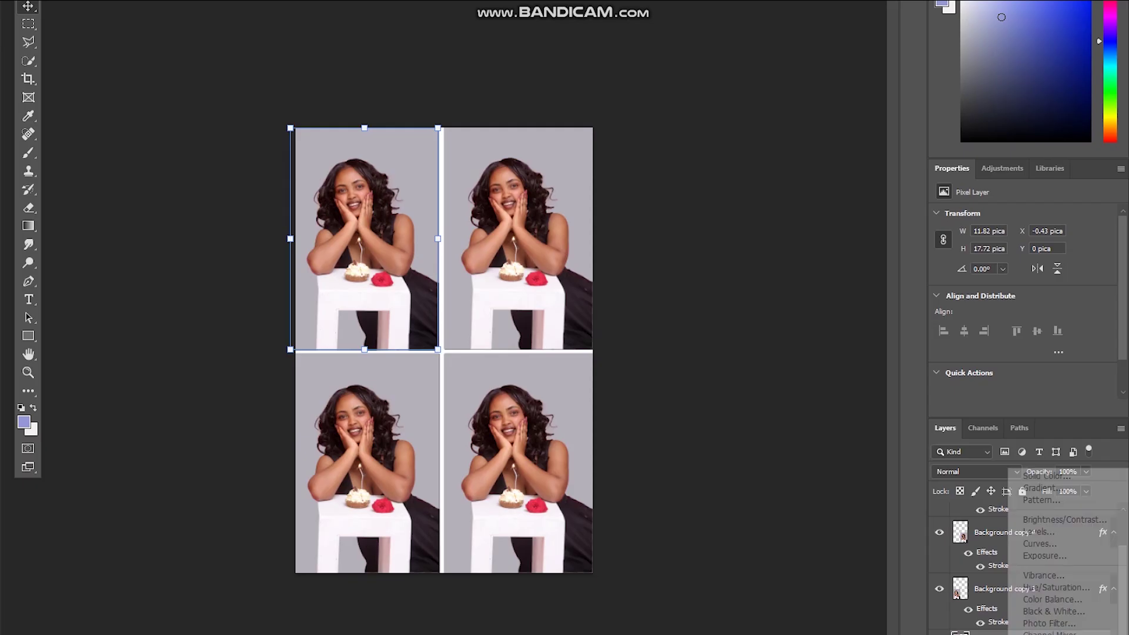
{"action": "left_click", "coordinate": [1075, 614]}
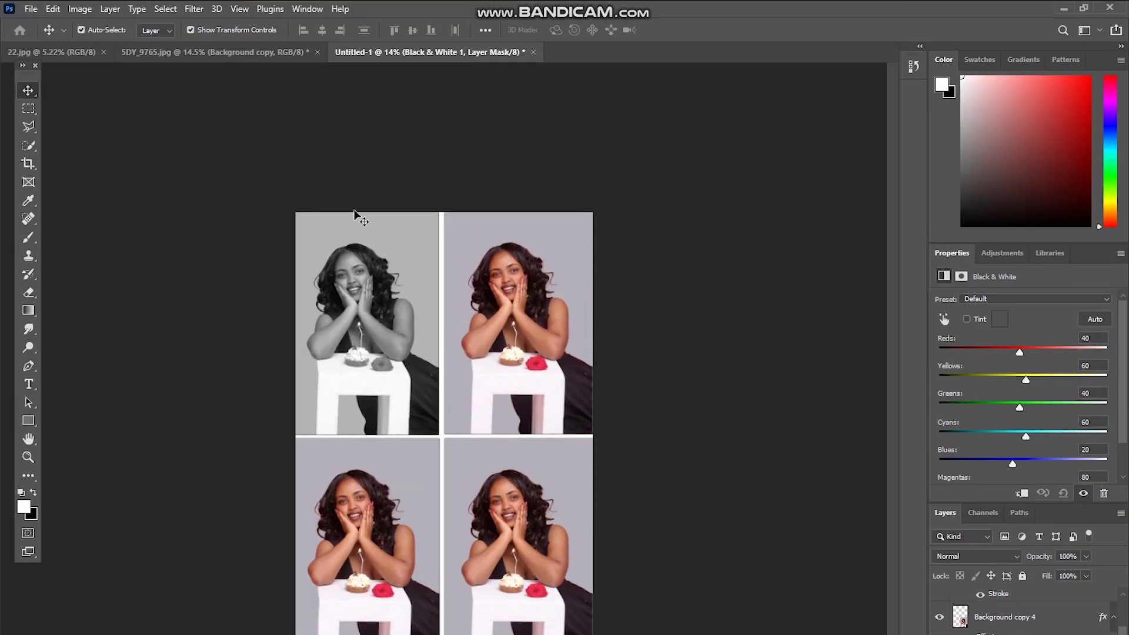
{"action": "scroll", "coordinate": [344, 274], "scroll_direction": "up", "scroll_amount": 7}
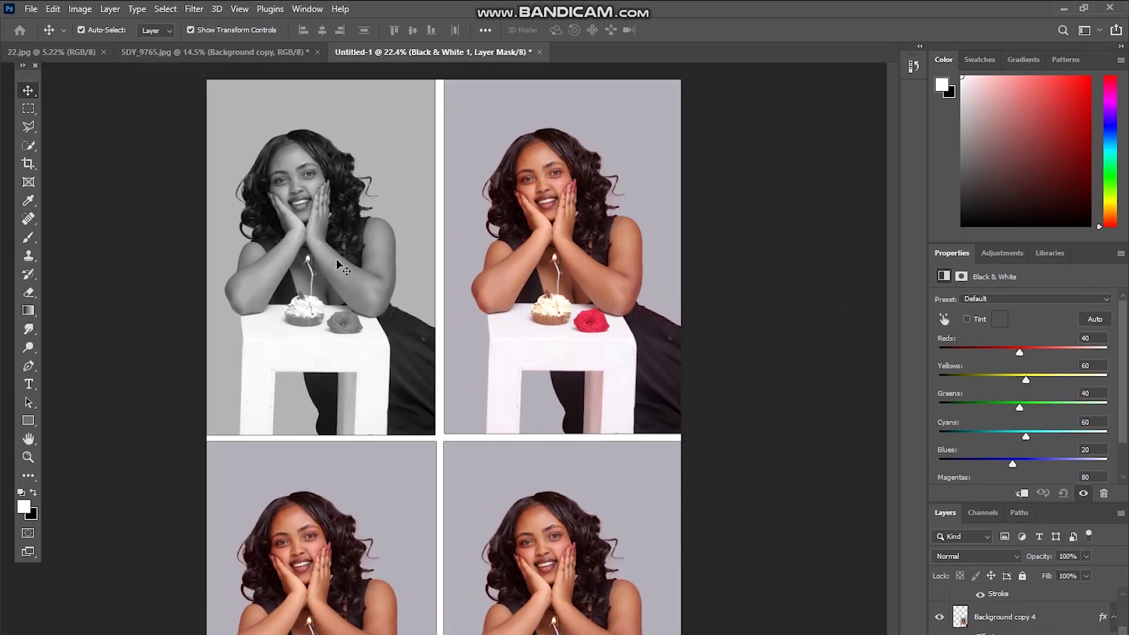
Step: Turn on Tint in the Black & White adjustment to give the upper-left photo a sepia tone
{"action": "left_click", "coordinate": [967, 319]}
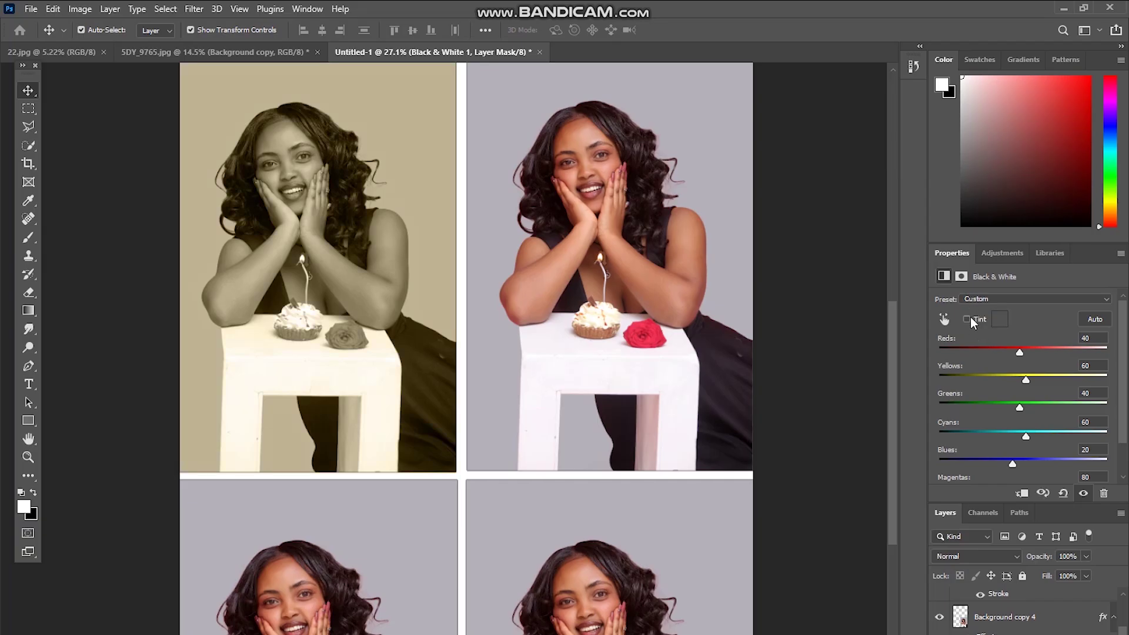
{"action": "left_click", "coordinate": [967, 318]}
{"action": "scroll", "coordinate": [405, 339], "scroll_direction": "down", "scroll_amount": 2}
{"action": "left_click", "coordinate": [27, 102]}
{"action": "left_click", "coordinate": [27, 91]}
{"action": "scroll", "coordinate": [235, 184], "scroll_direction": "up", "scroll_amount": 4}
{"action": "scroll", "coordinate": [630, 466], "scroll_direction": "down", "scroll_amount": 4}
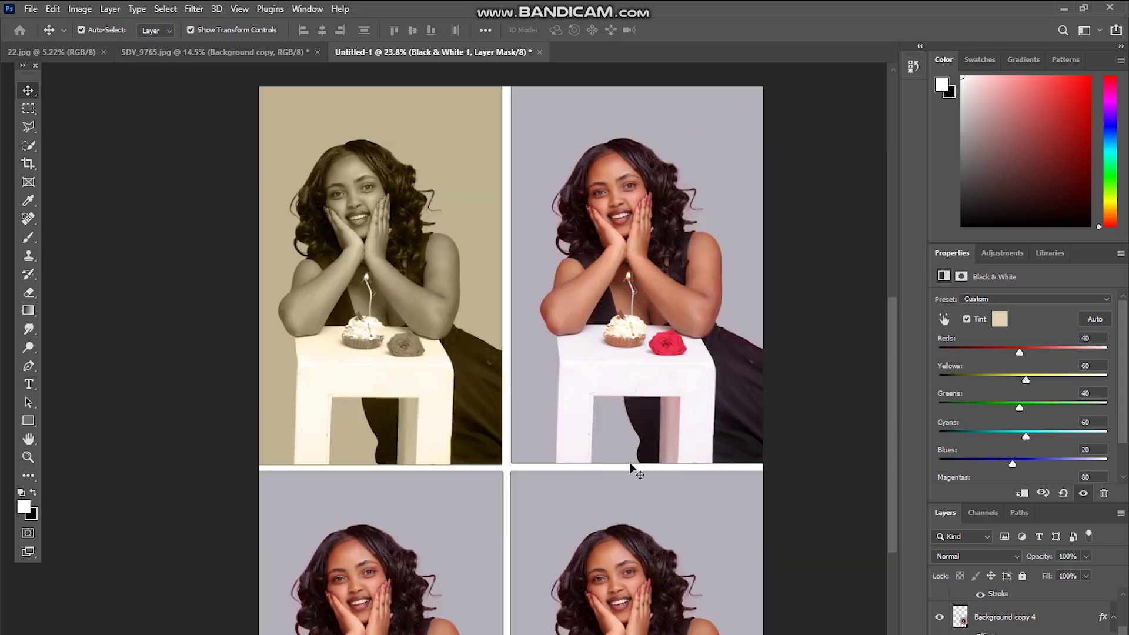
Step: Try a Hue/Saturation adjustment with saturation -100 on the lower-right photo
{"action": "scroll", "coordinate": [740, 356], "scroll_direction": "down", "scroll_amount": 3}
{"action": "left_click", "coordinate": [544, 572]}
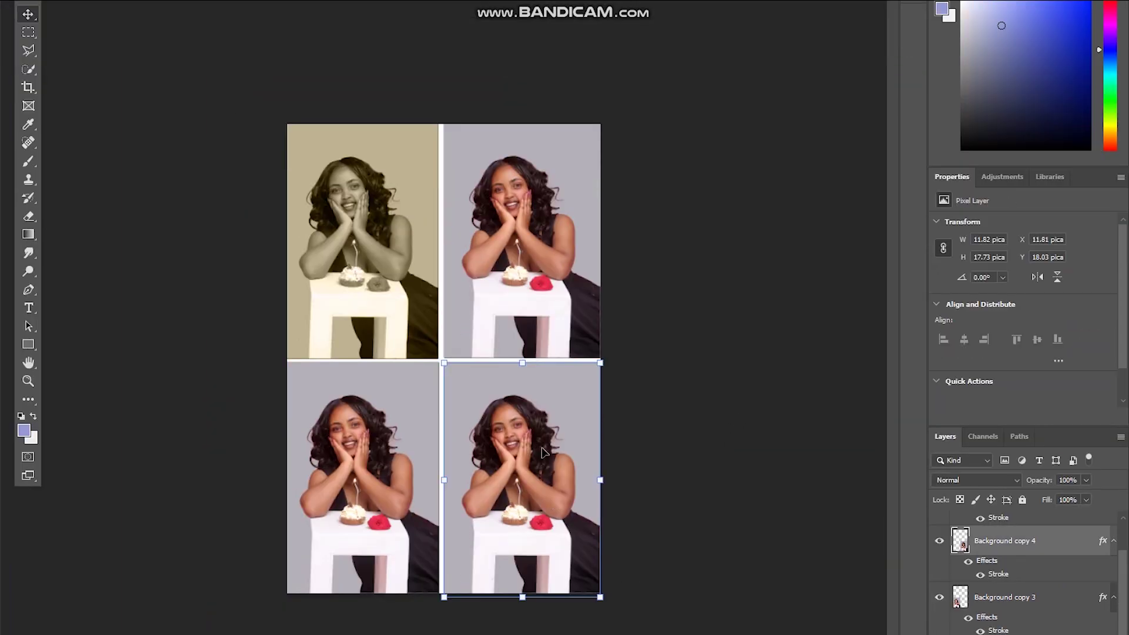
{"action": "scroll", "coordinate": [539, 470], "scroll_direction": "up", "scroll_amount": 3}
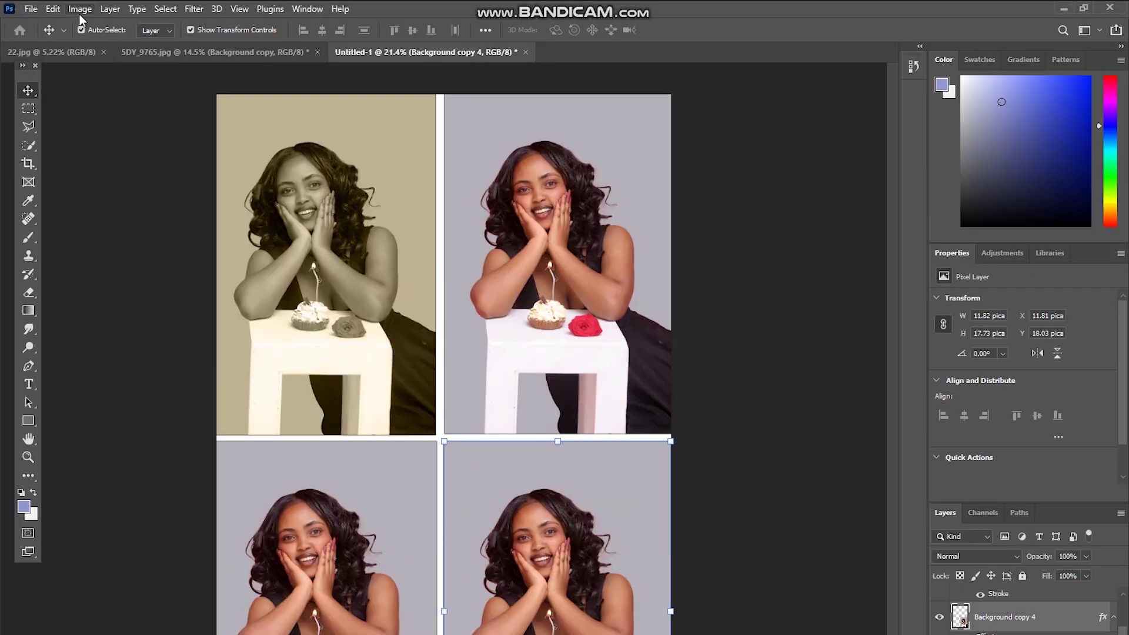
{"action": "left_click", "coordinate": [80, 9]}
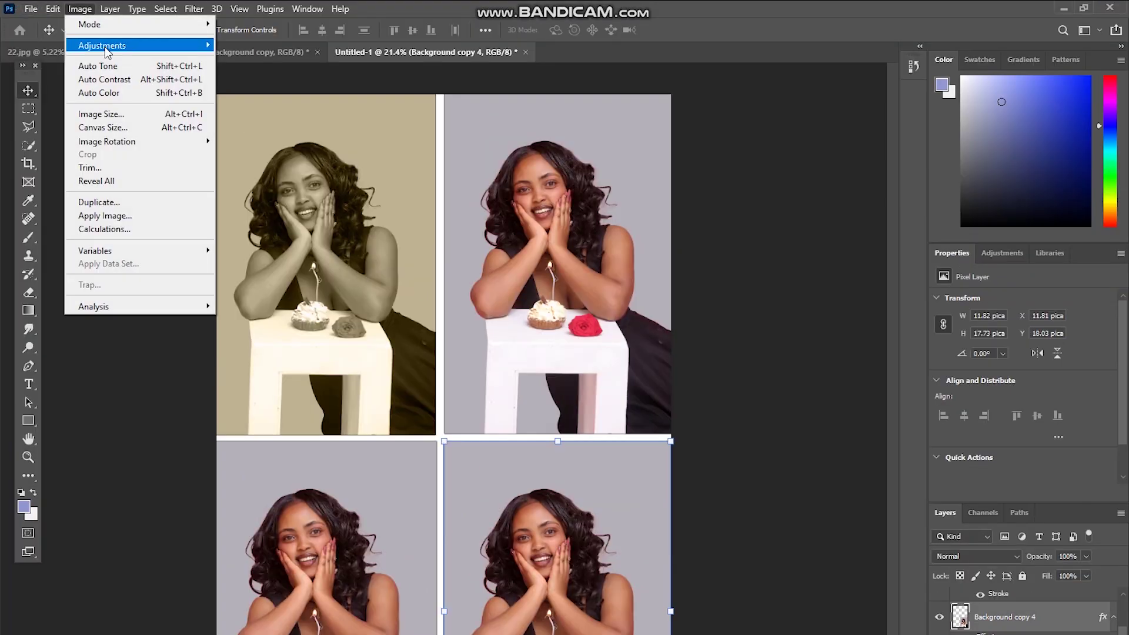
{"action": "mouse_move", "coordinate": [138, 43]}
{"action": "left_click", "coordinate": [312, 119]}
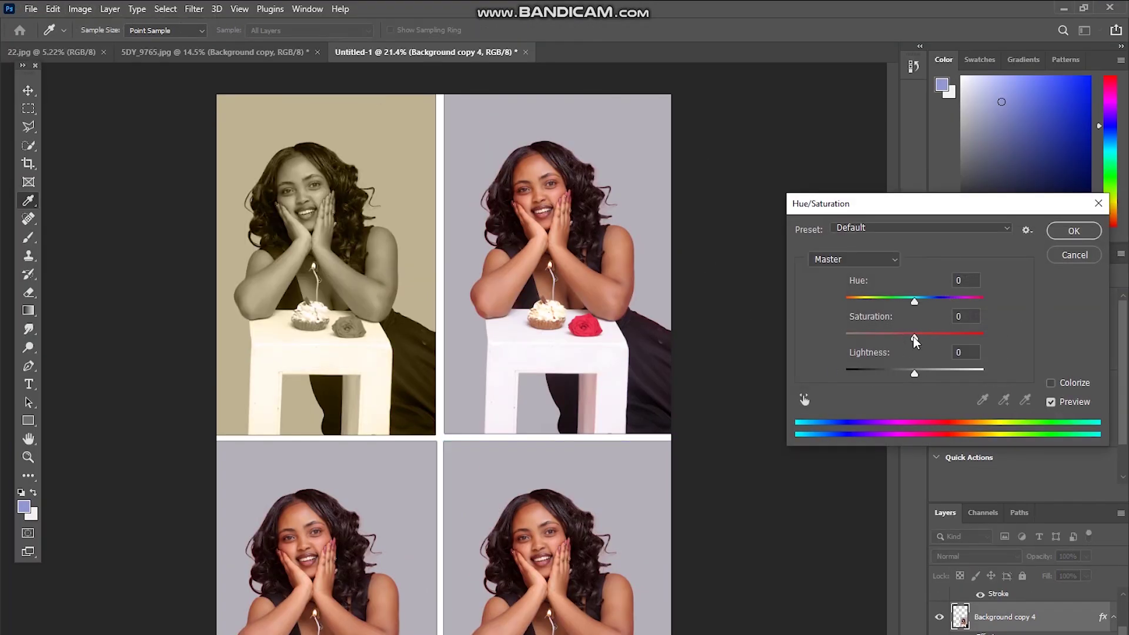
{"action": "left_click_drag", "start_coordinate": [915, 339], "coordinate": [841, 339]}
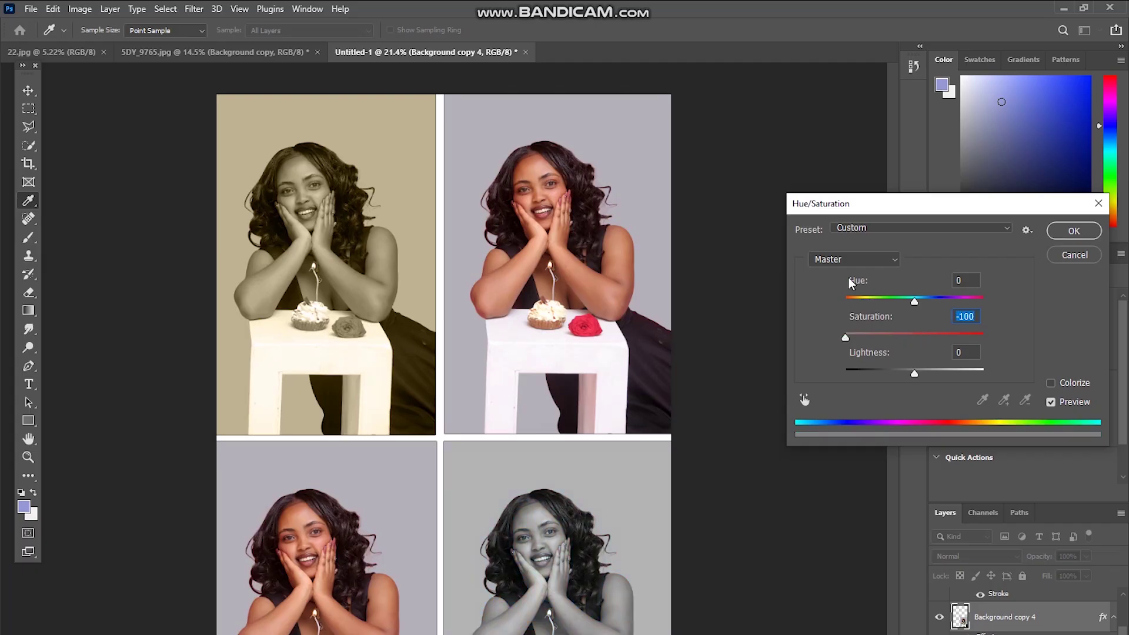
{"action": "left_click_drag", "start_coordinate": [894, 338], "coordinate": [1064, 340]}
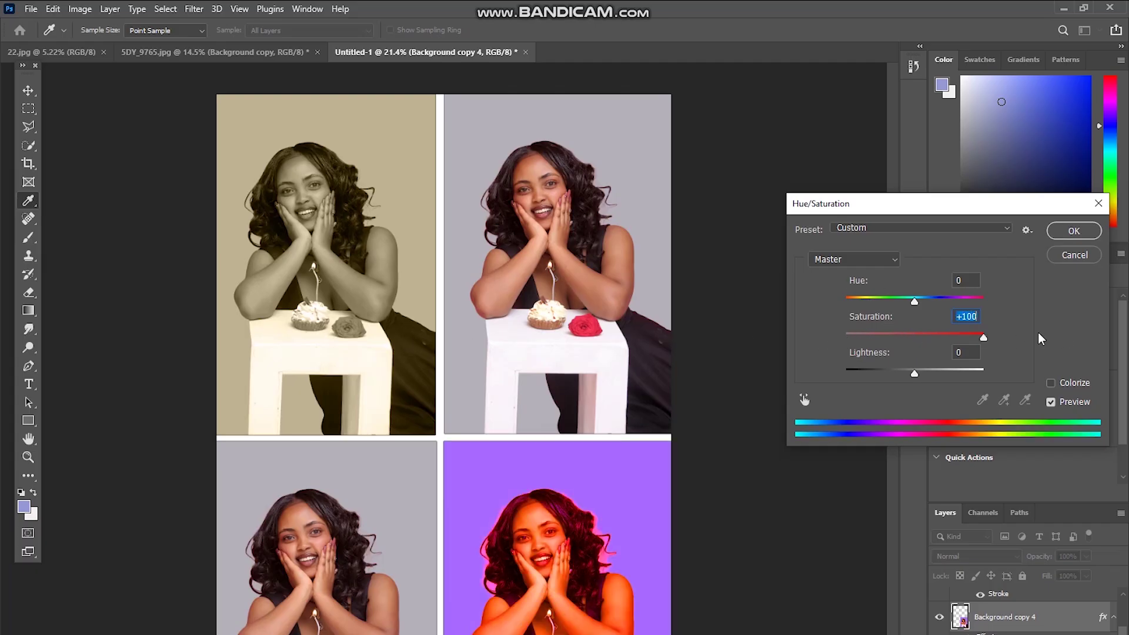
{"action": "left_click_drag", "start_coordinate": [977, 340], "coordinate": [845, 339]}
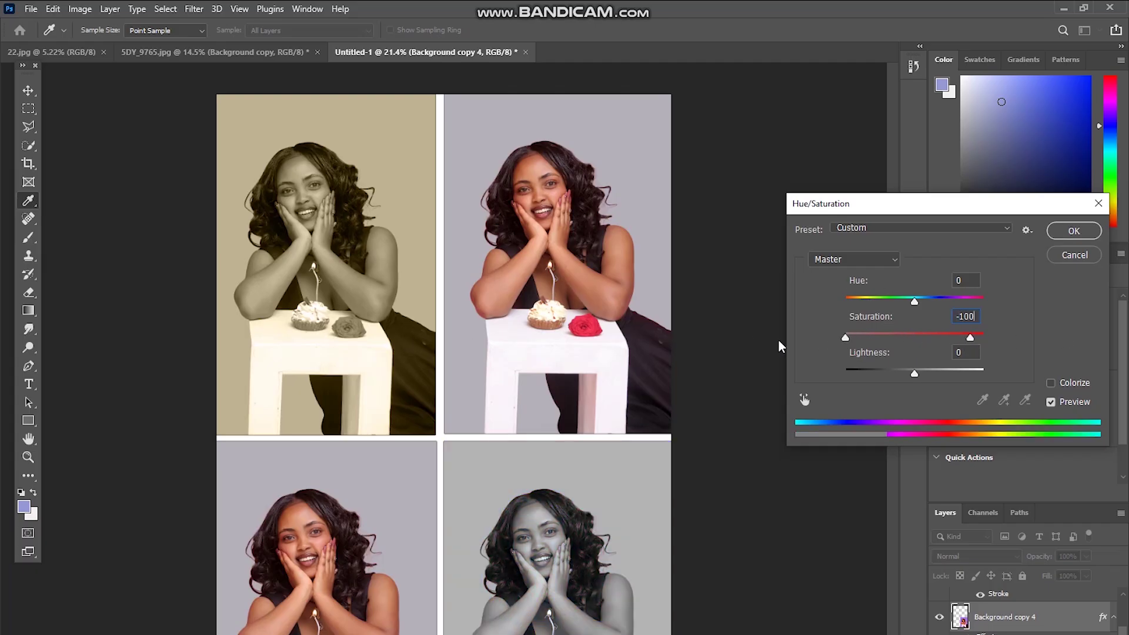
{"action": "left_click", "coordinate": [1074, 230]}
{"action": "scroll", "coordinate": [551, 261], "scroll_direction": "down", "scroll_amount": 3}
{"action": "key", "text": "ctrl+z"}
{"action": "scroll", "coordinate": [641, 388], "scroll_direction": "up", "scroll_amount": 3}
{"action": "scroll", "coordinate": [641, 388], "scroll_direction": "down", "scroll_amount": 3}
Step: Desaturate the upper-right photo completely with a Hue/Saturation adjustment, setting saturation to -100
{"action": "left_click", "coordinate": [543, 330]}
{"action": "scroll", "coordinate": [543, 330], "scroll_direction": "up", "scroll_amount": 2}
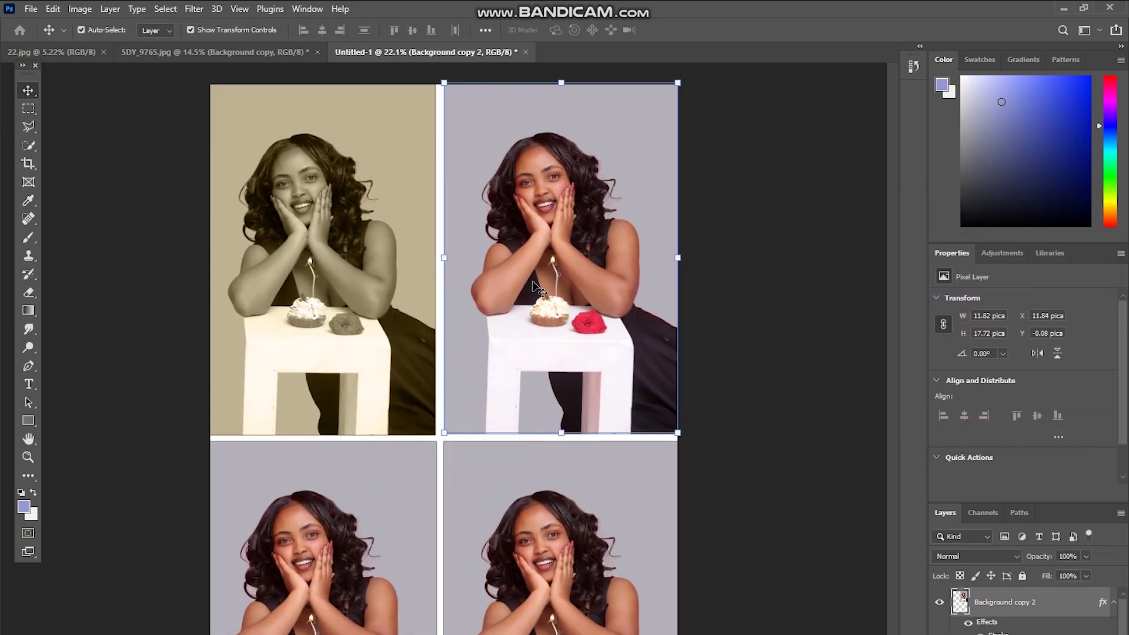
{"action": "key", "text": "ctrl+u"}
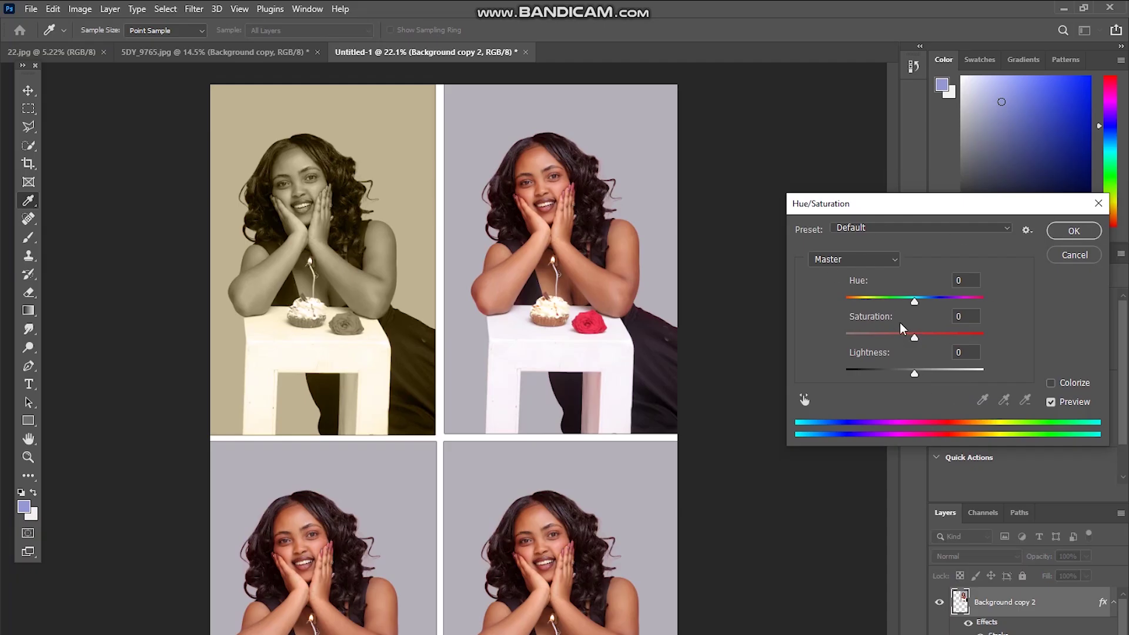
{"action": "left_click_drag", "start_coordinate": [916, 337], "coordinate": [674, 335]}
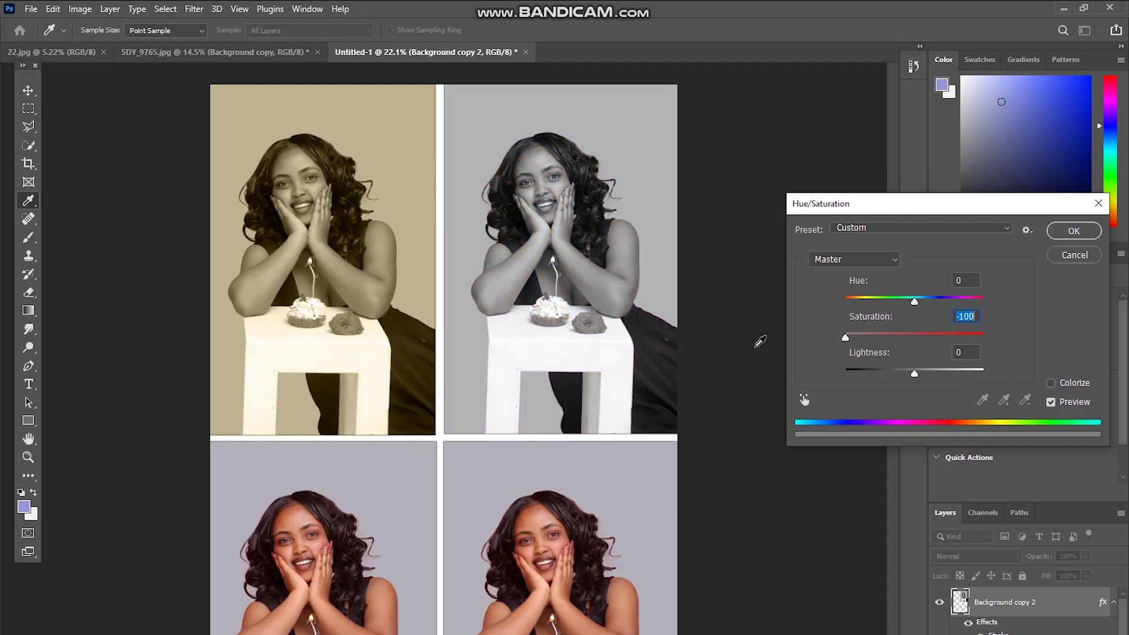
{"action": "key", "text": "Return"}
{"action": "key", "text": "ctrl+minus"}
{"action": "key", "text": "ctrl+minus"}
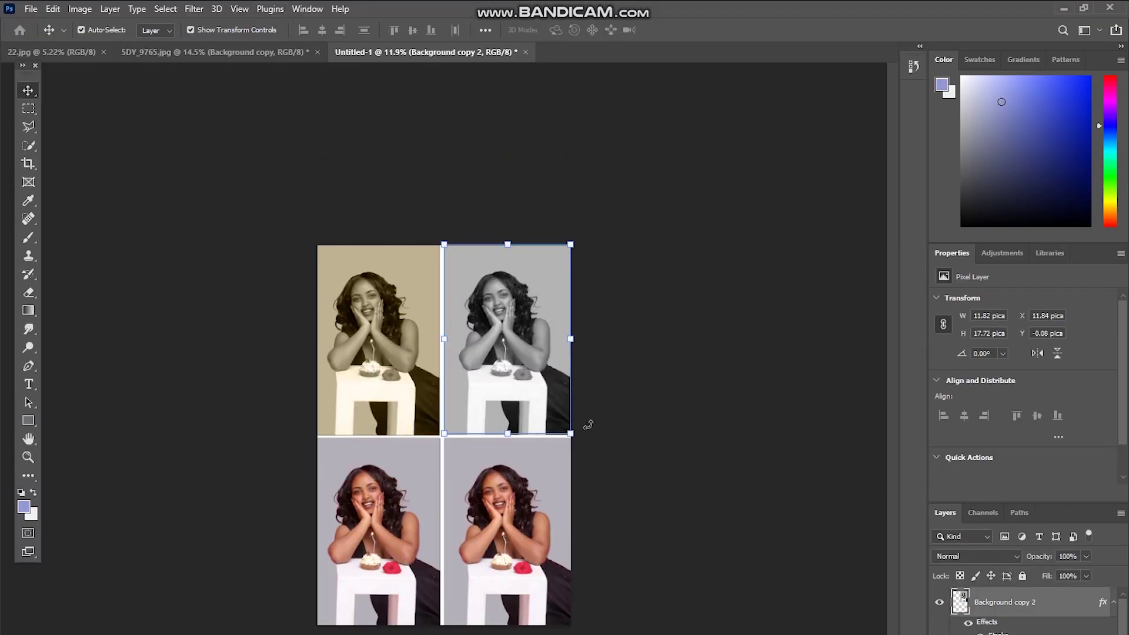
Step: Switch to the 5DY_9765.jpg document and flatten its duplicate layer into the Background
{"action": "left_click", "coordinate": [228, 52]}
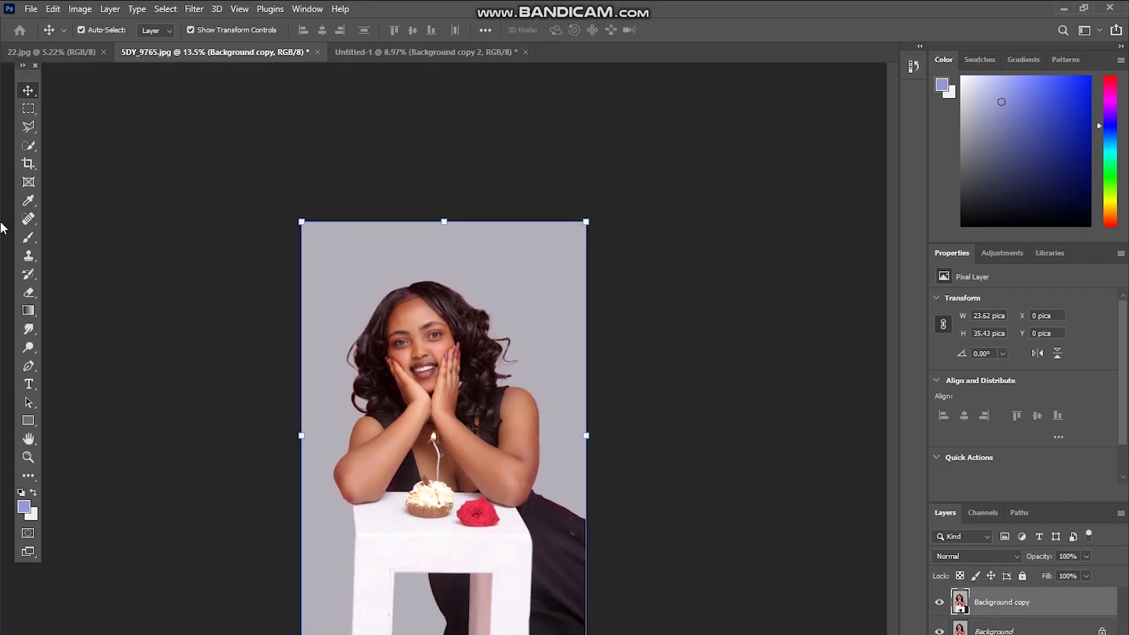
{"action": "scroll", "coordinate": [127, 233], "scroll_direction": "up", "scroll_amount": 4}
{"action": "scroll", "coordinate": [127, 233], "scroll_direction": "down", "scroll_amount": 4}
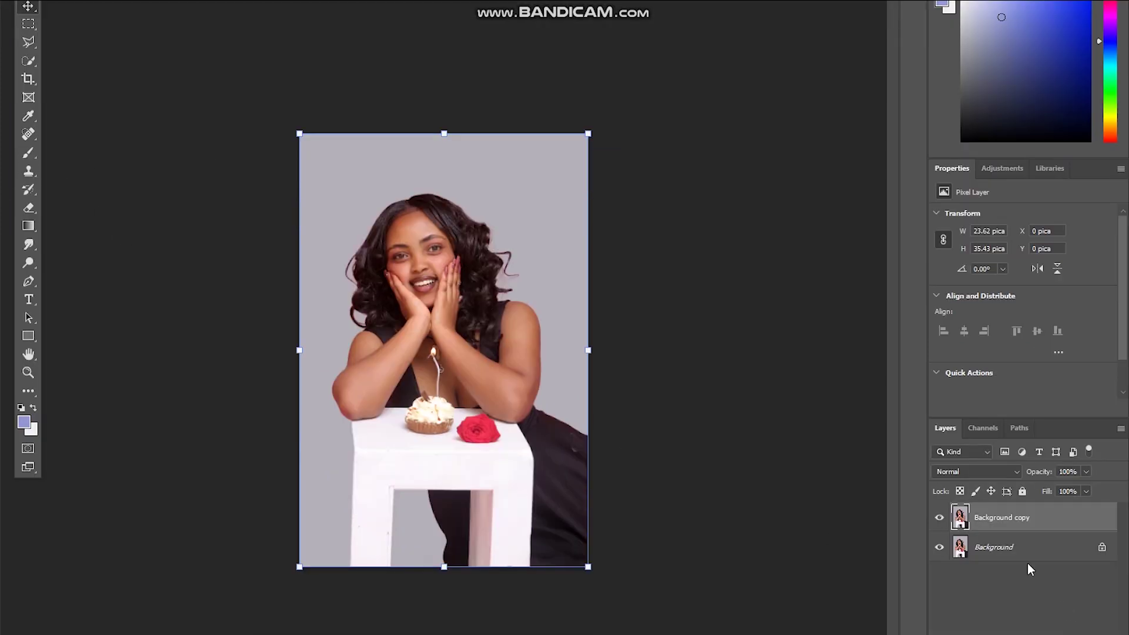
{"action": "right_click", "coordinate": [994, 632]}
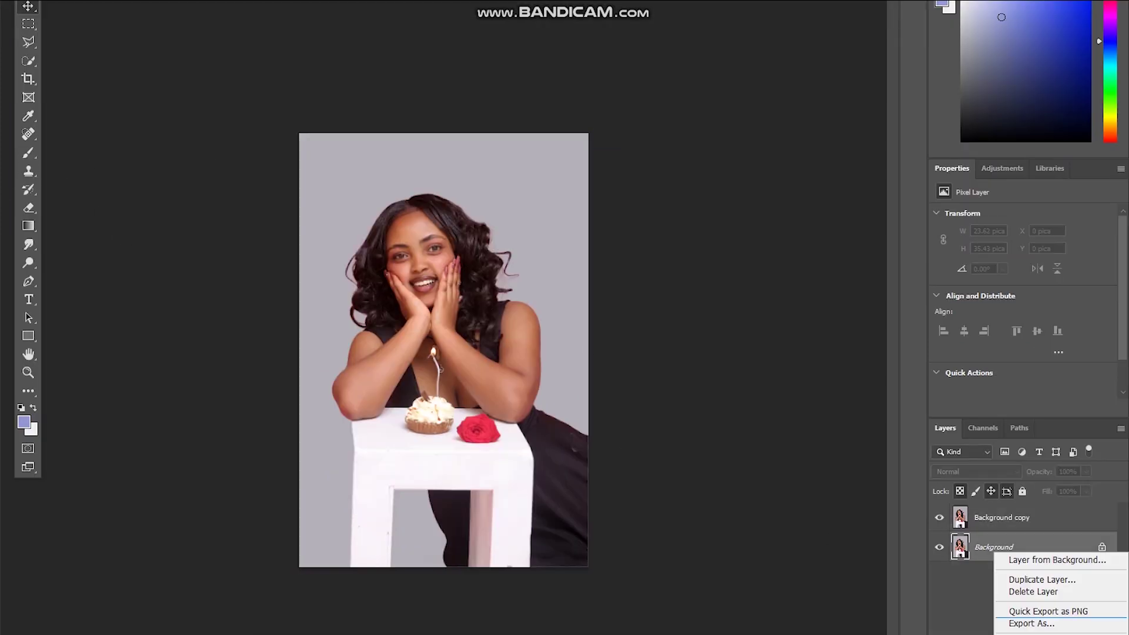
{"action": "left_click", "coordinate": [1023, 634]}
{"action": "scroll", "coordinate": [426, 429], "scroll_direction": "up", "scroll_amount": 5}
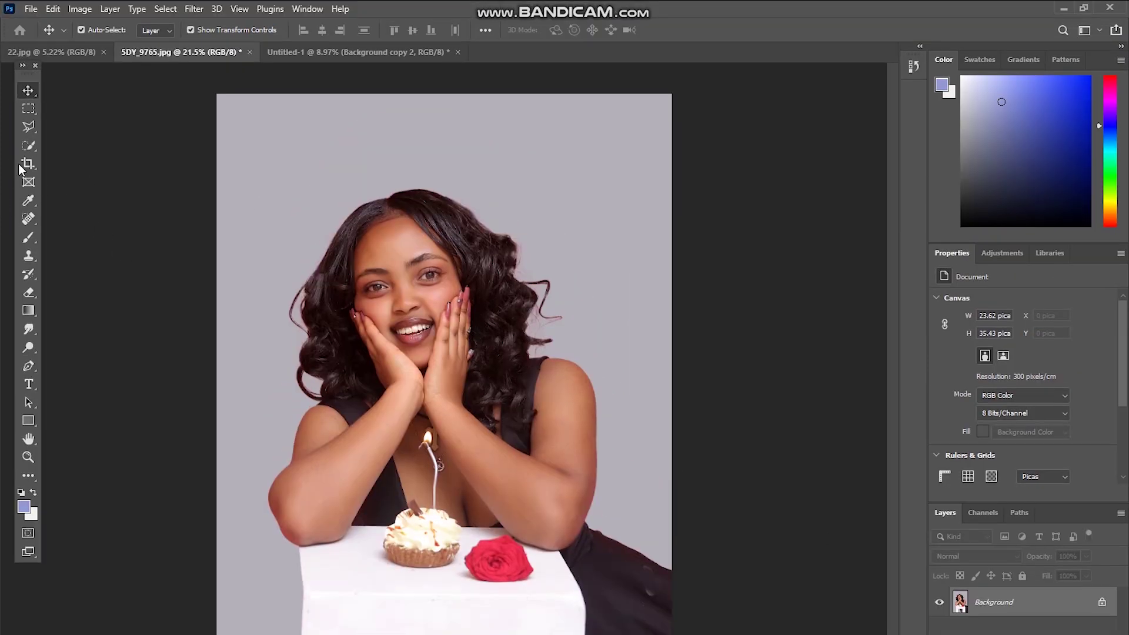
Step: Crop the portrait in width × height × resolution mode to 10 × 15 pica at 300 px/cm
{"action": "left_click", "coordinate": [20, 163]}
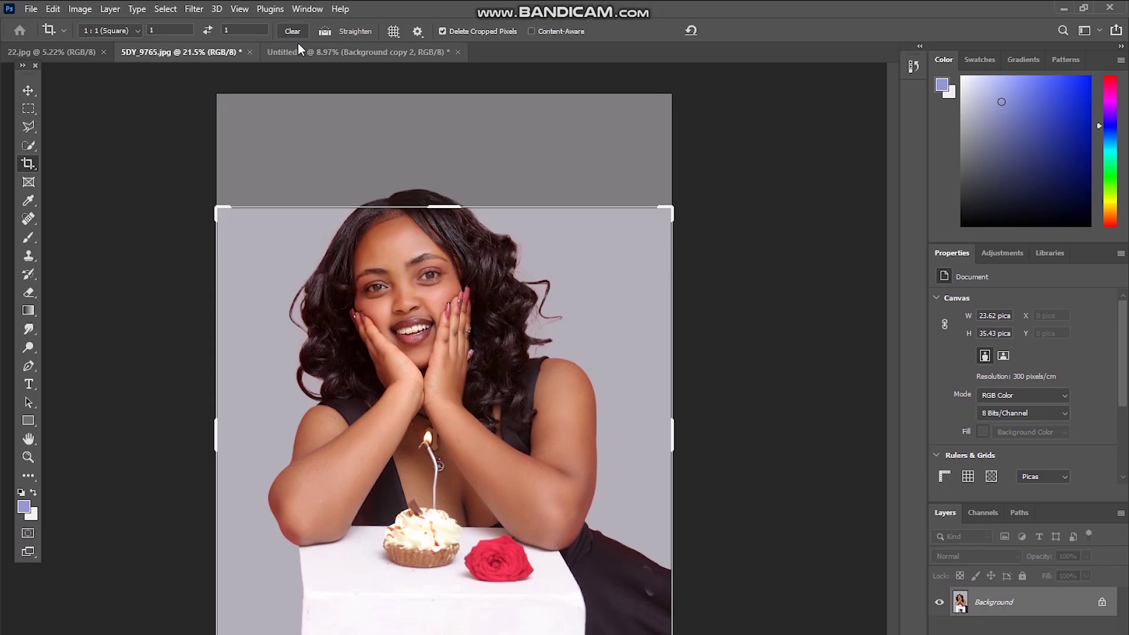
{"action": "left_click", "coordinate": [116, 30]}
{"action": "left_click", "coordinate": [155, 48]}
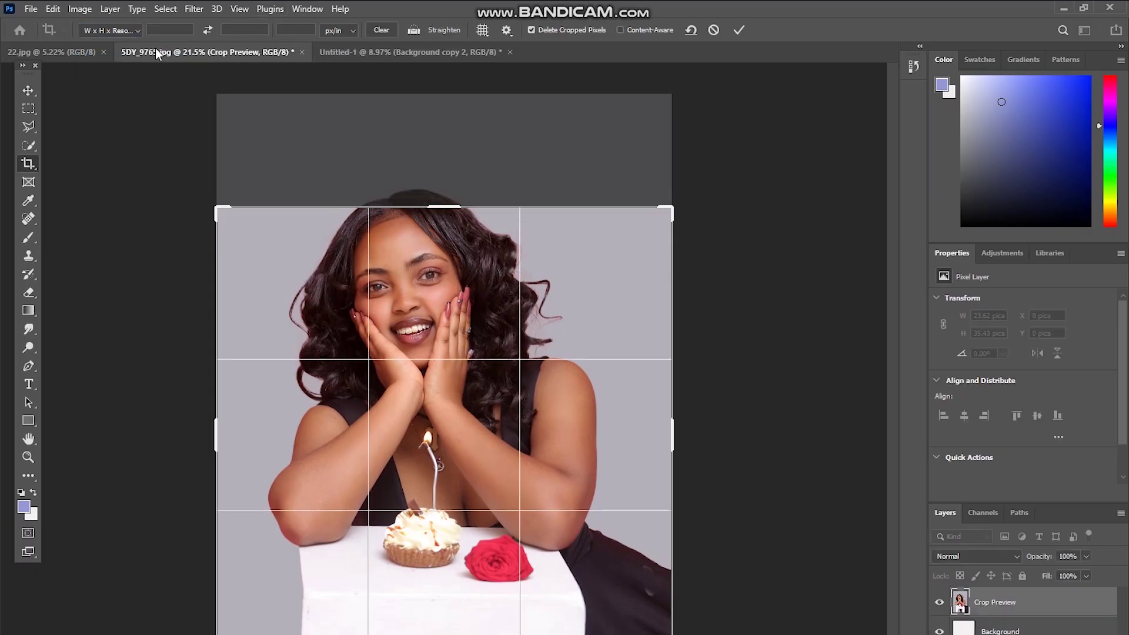
{"action": "left_click", "coordinate": [110, 30]}
{"action": "left_click", "coordinate": [139, 51]}
{"action": "type", "text": "3000"}
{"action": "key", "text": "Return"}
{"action": "left_click", "coordinate": [249, 26]}
{"action": "type", "text": "10 pica"}
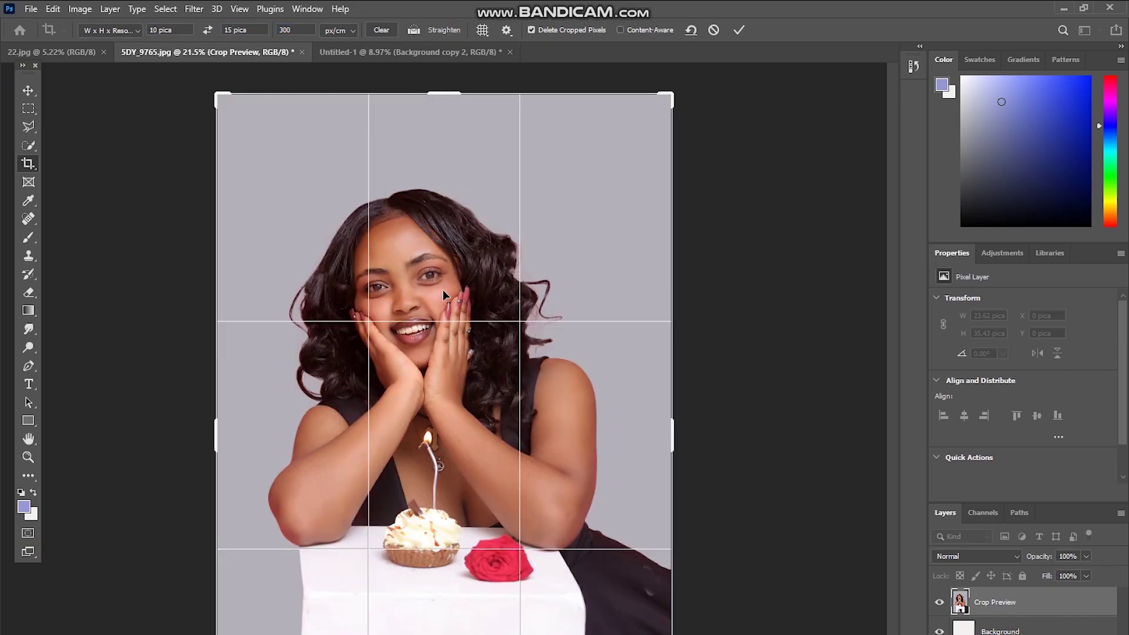
{"action": "key", "text": "Return"}
{"action": "key", "text": "Return"}
{"action": "left_click", "coordinate": [28, 91]}
{"action": "scroll", "coordinate": [155, 87], "scroll_direction": "up", "scroll_amount": 5}
Step: Recrop the portrait to 10 × 15 cm at 300 px/cm, keeping the full photo inside the frame
{"action": "left_click", "coordinate": [27, 164]}
{"action": "scroll", "coordinate": [135, 152], "scroll_direction": "up", "scroll_amount": 3}
{"action": "left_click", "coordinate": [190, 33]}
{"action": "key", "text": "BackSpace"}
{"action": "type", "text": "cm"}
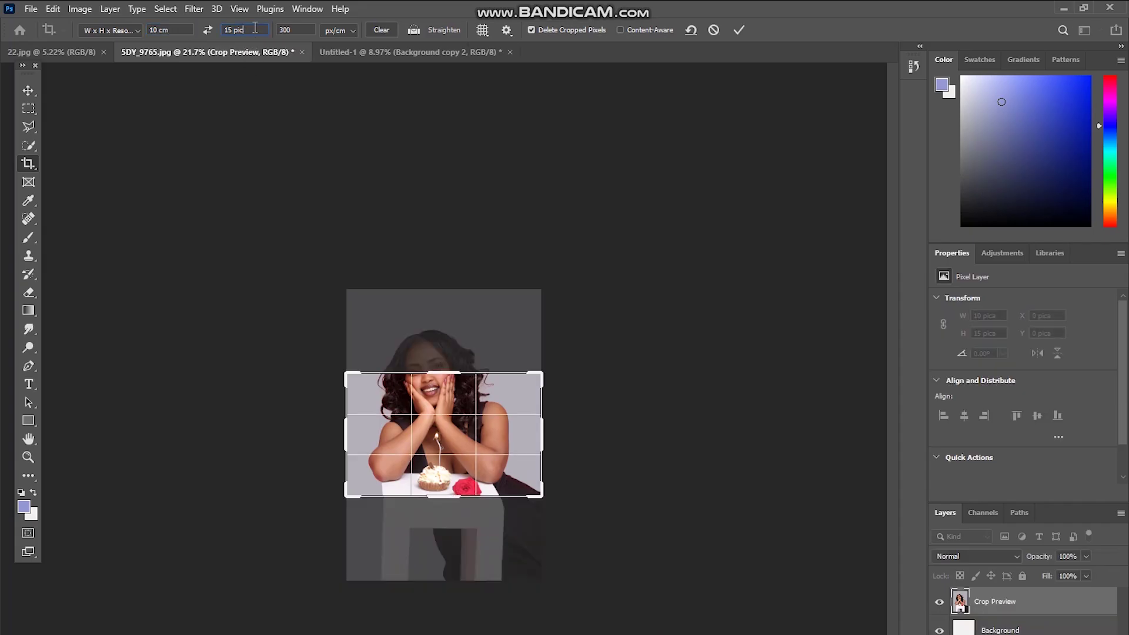
{"action": "type", "text": "cm"}
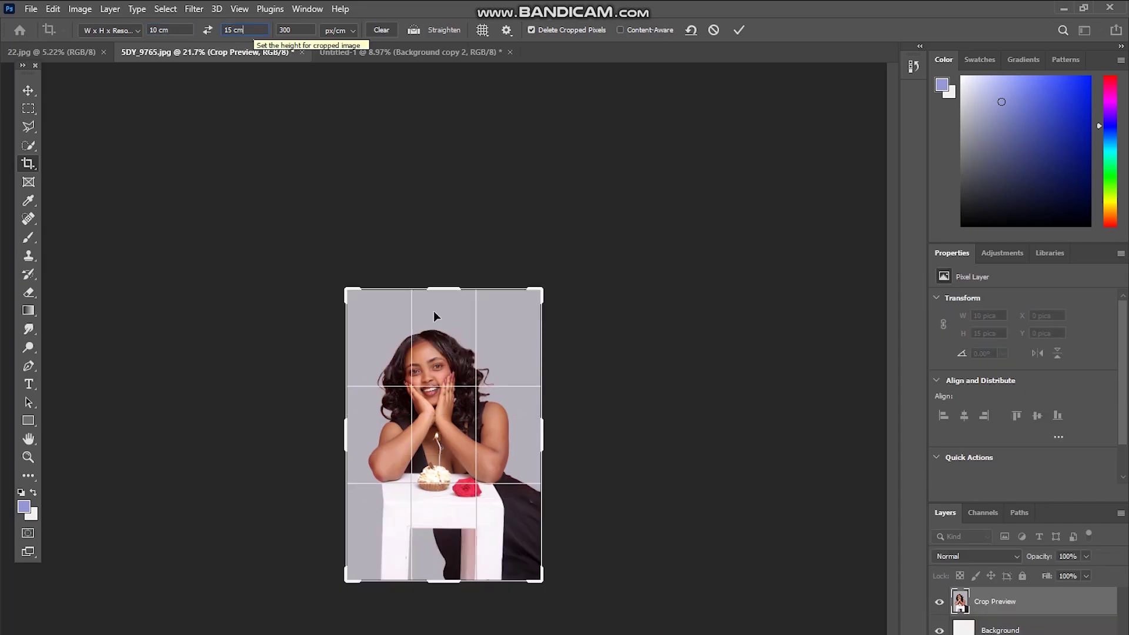
{"action": "key", "text": "Return"}
{"action": "left_click", "coordinate": [27, 91]}
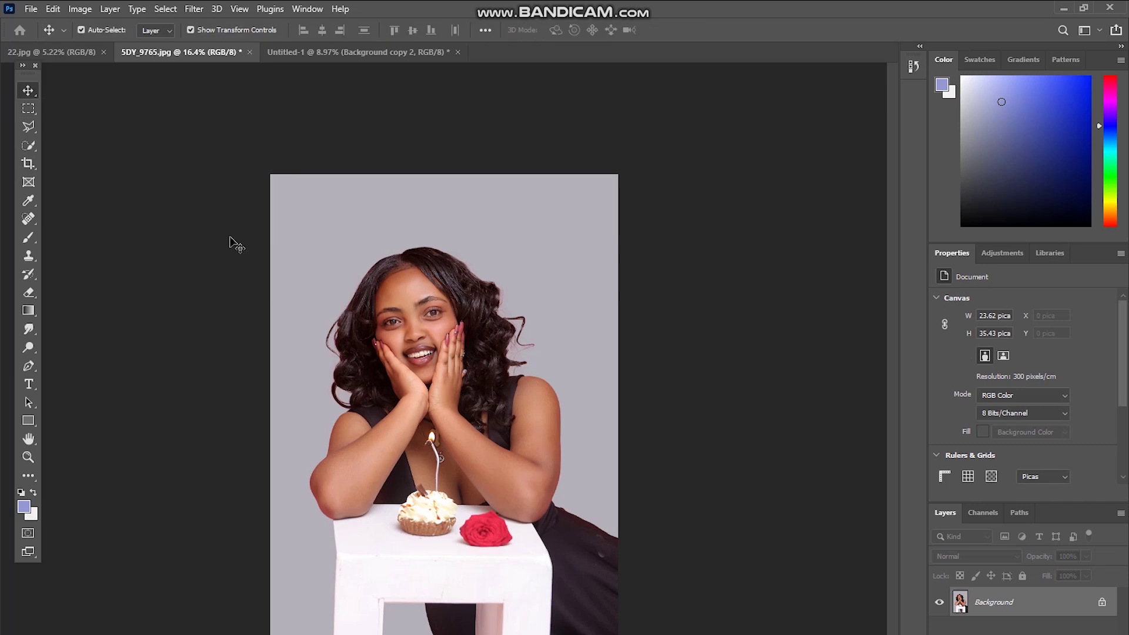
Step: Duplicate the Background layer under the default name within 5DY_9765.jpg
{"action": "key", "text": "ctrl+0"}
{"action": "right_click", "coordinate": [1007, 605]}
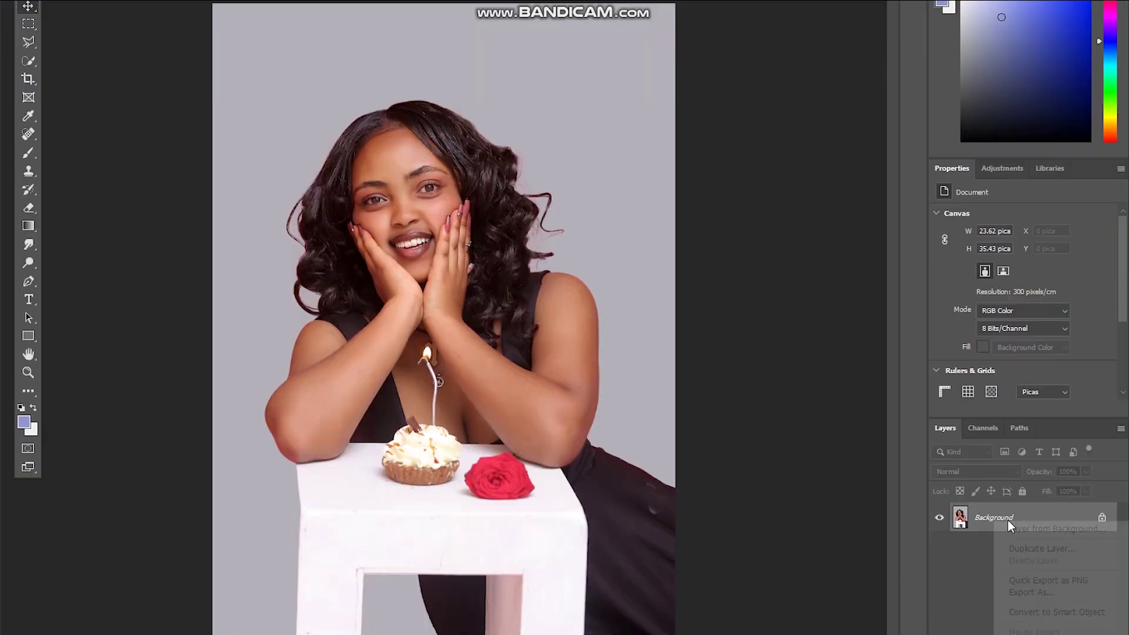
{"action": "left_click", "coordinate": [905, 618]}
{"action": "right_click", "coordinate": [1024, 516]}
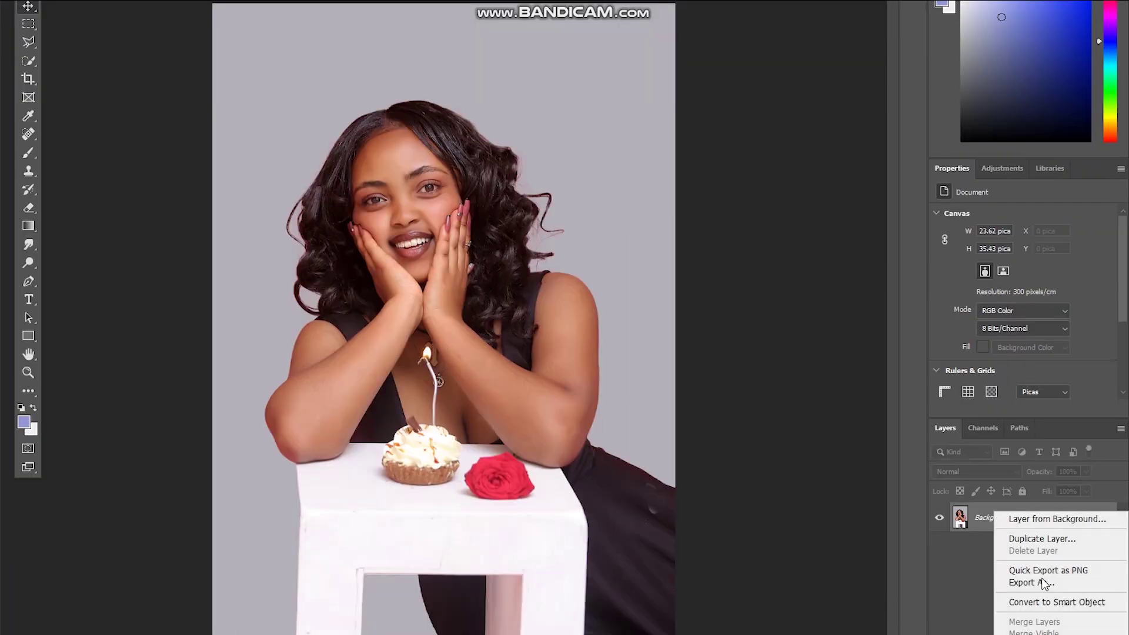
{"action": "left_click", "coordinate": [1039, 540]}
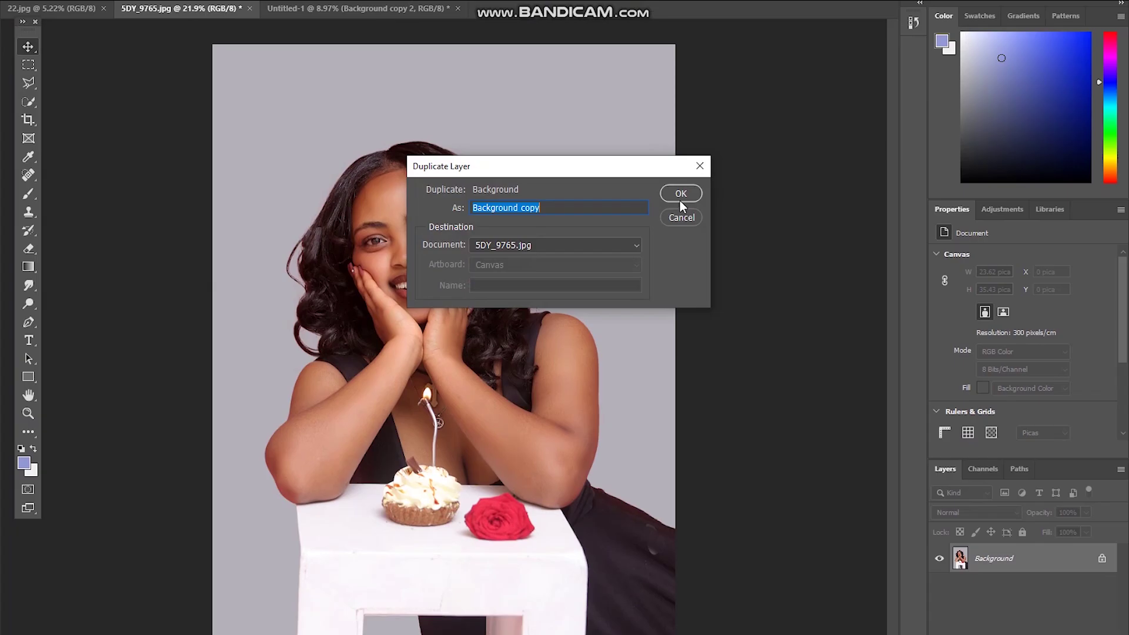
{"action": "left_click", "coordinate": [680, 199]}
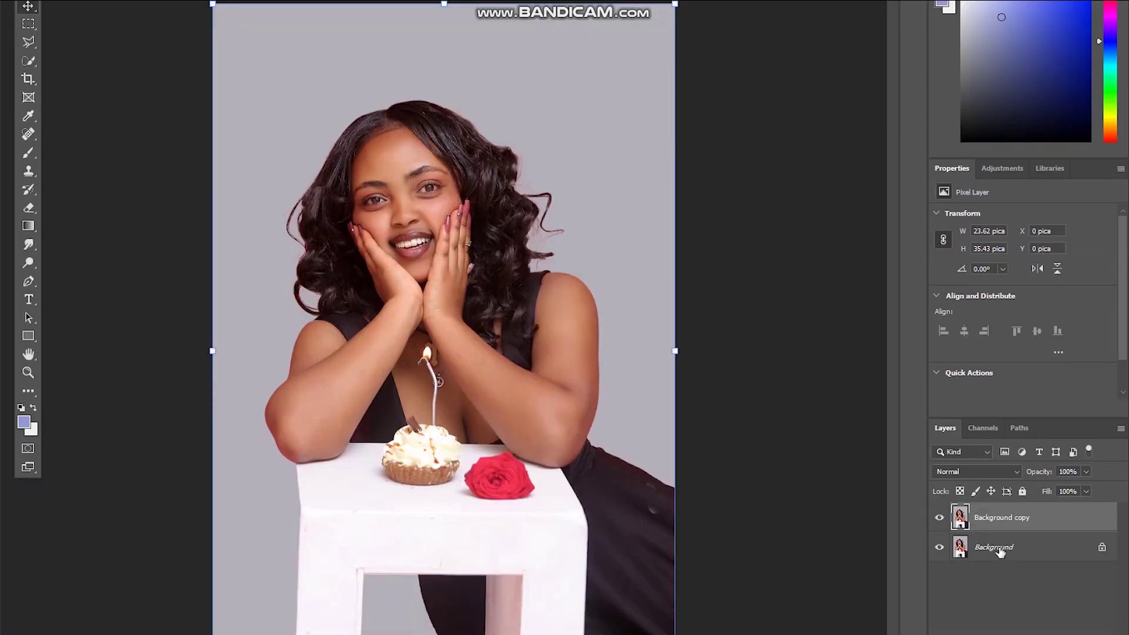
Step: Turn the Background layer solid white with a Hue/Saturation adjustment, keeping saturation at 0 and setting lightness to +100
{"action": "left_click", "coordinate": [1002, 602]}
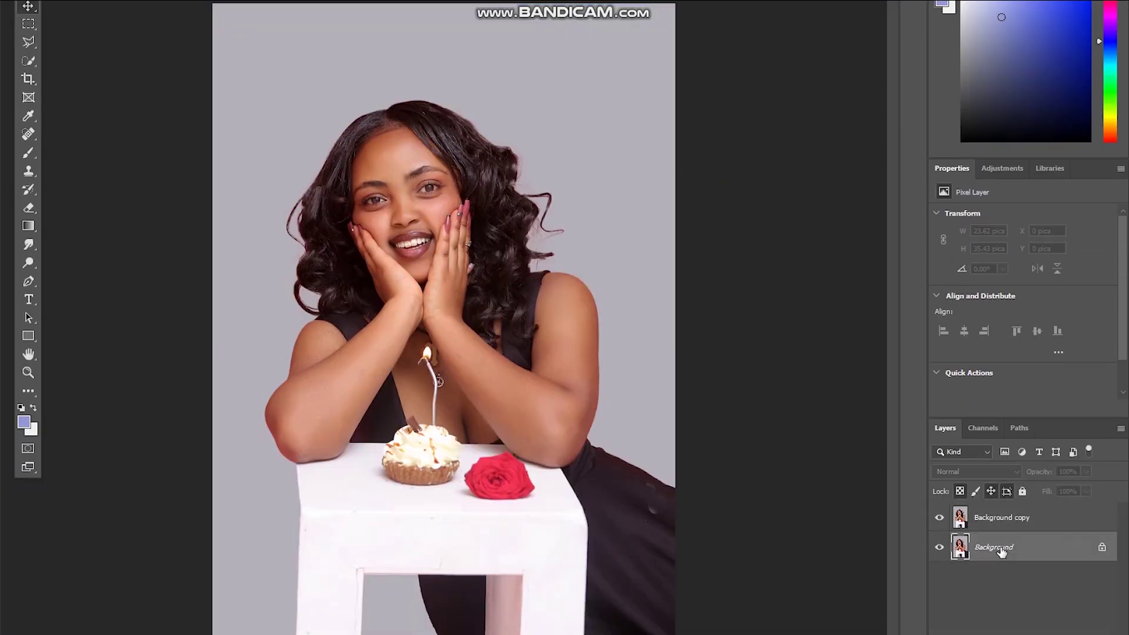
{"action": "scroll", "coordinate": [443, 403], "scroll_direction": "down", "scroll_amount": 5}
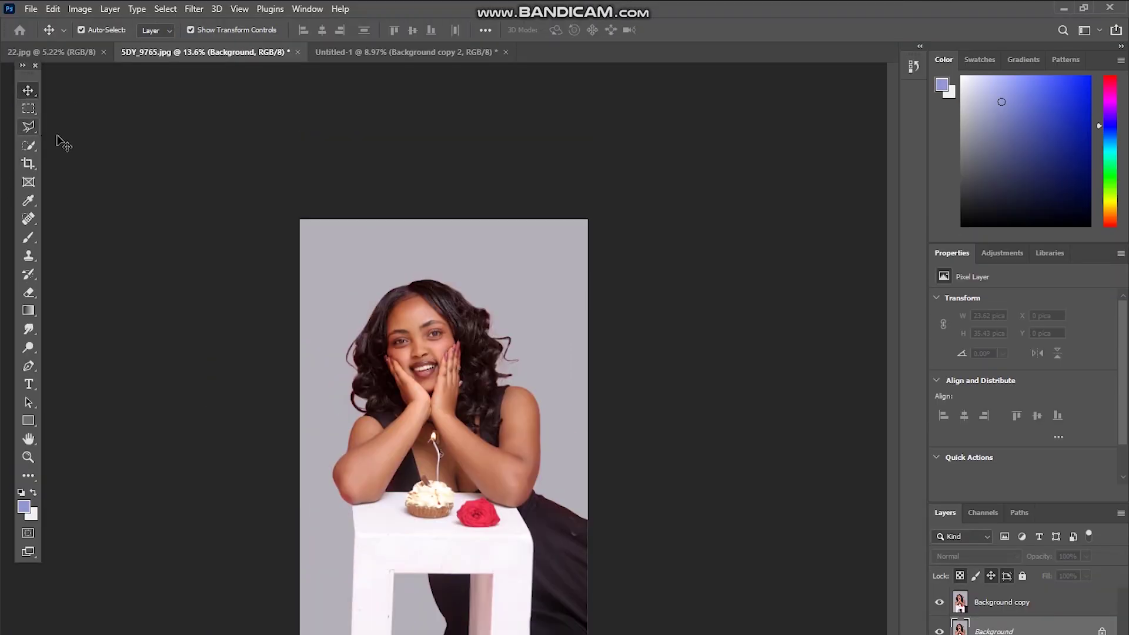
{"action": "left_click", "coordinate": [80, 10]}
{"action": "mouse_move", "coordinate": [116, 45]}
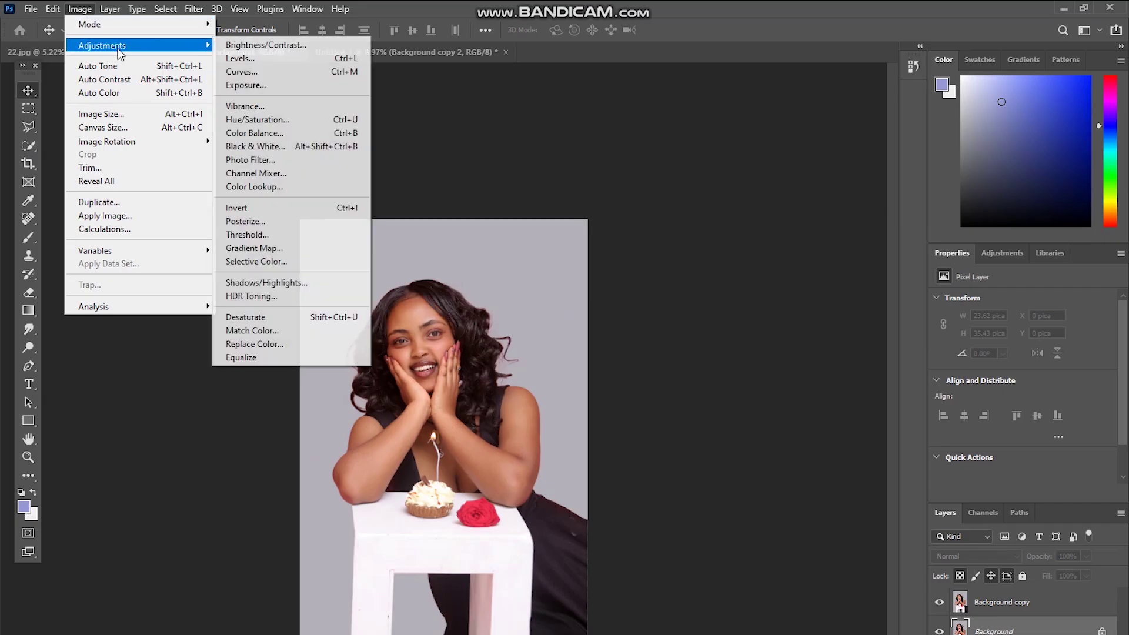
{"action": "left_click", "coordinate": [281, 121]}
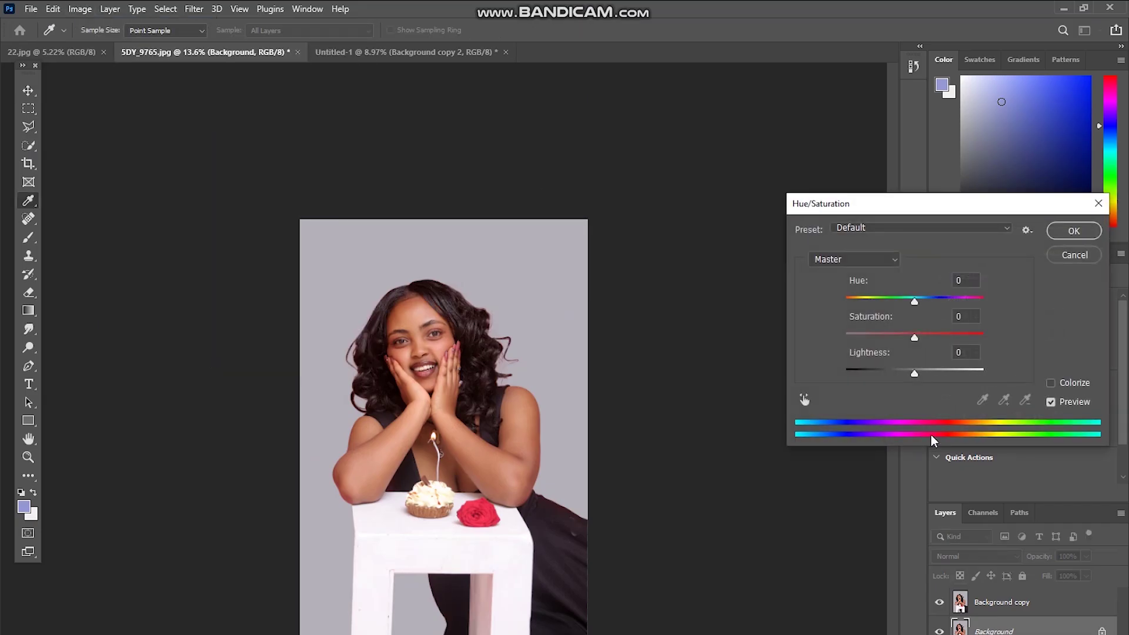
{"action": "left_click_drag", "start_coordinate": [915, 338], "coordinate": [748, 343]}
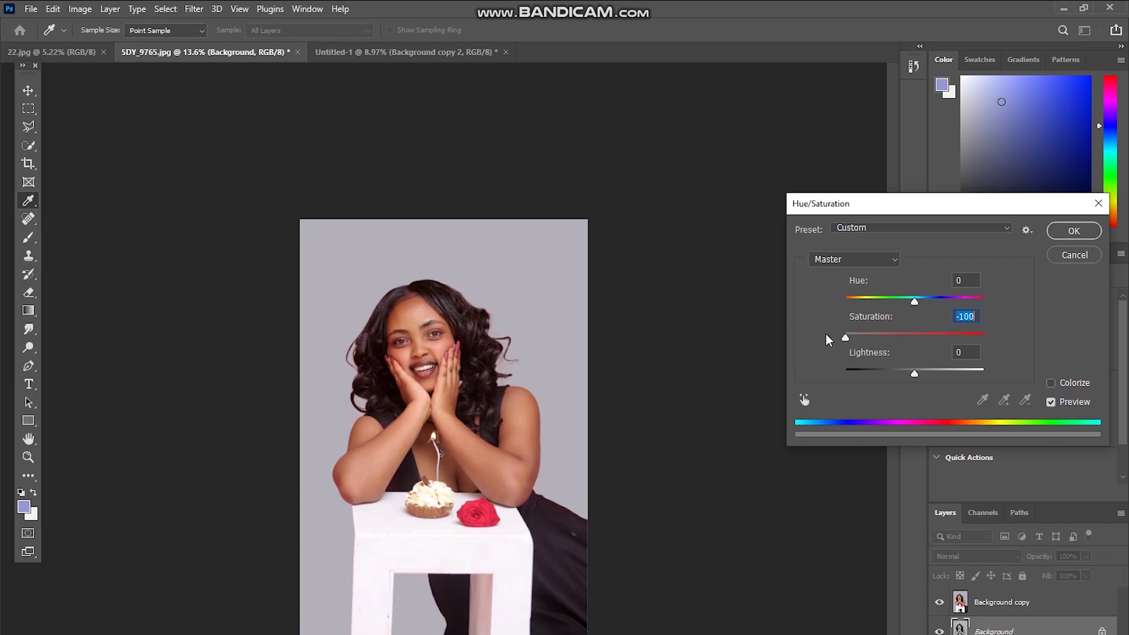
{"action": "type", "text": "0"}
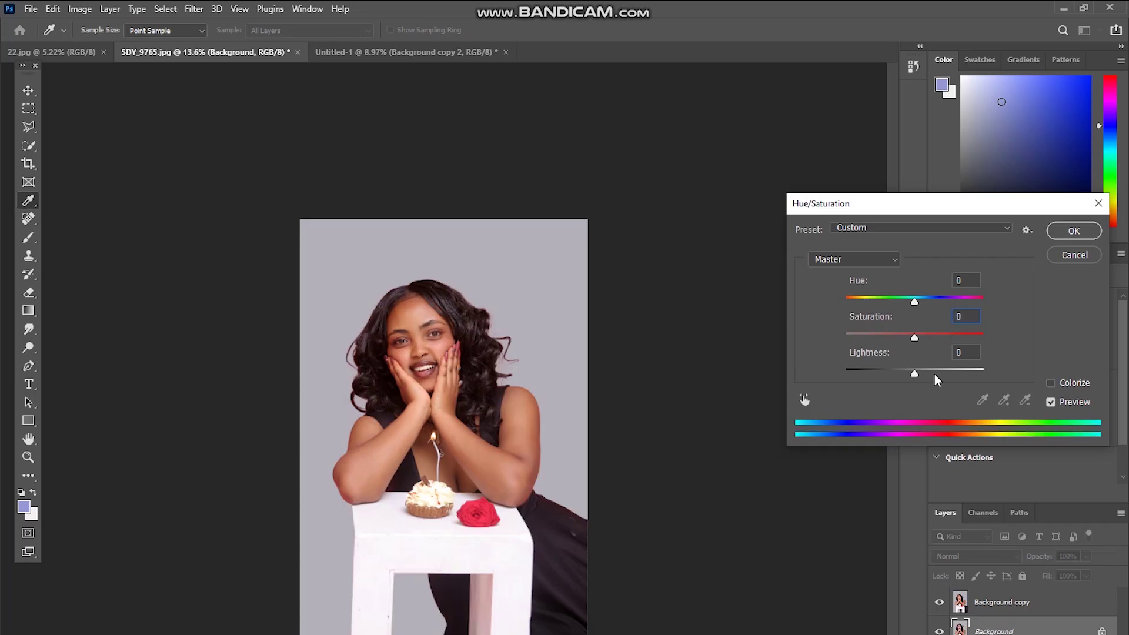
{"action": "left_click_drag", "start_coordinate": [935, 373], "coordinate": [1097, 423]}
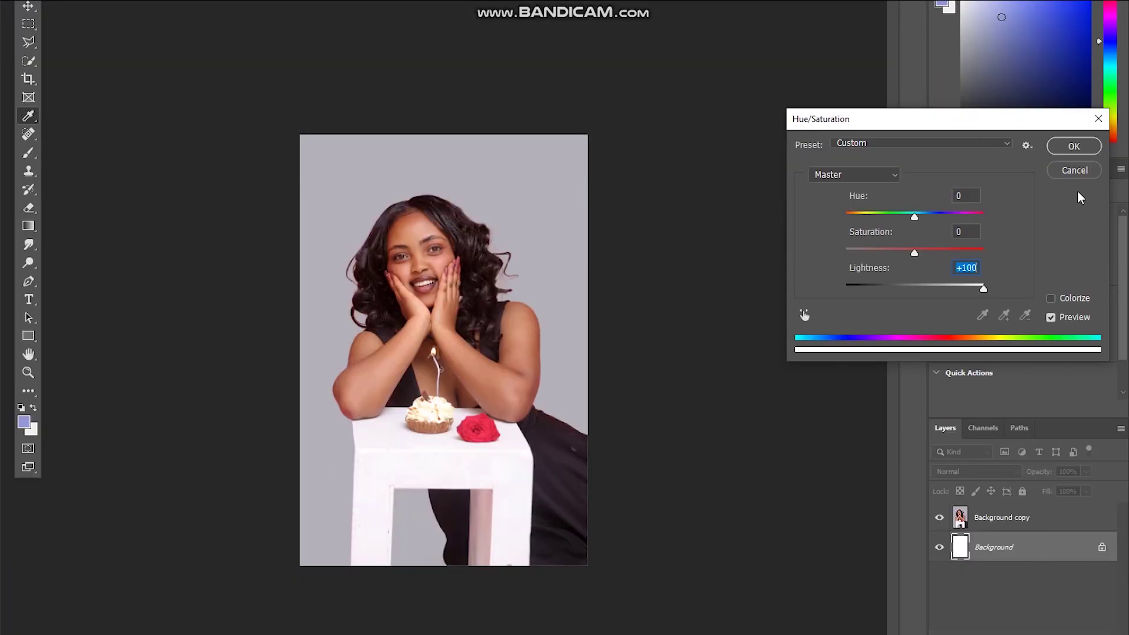
{"action": "type", "text": "-100"}
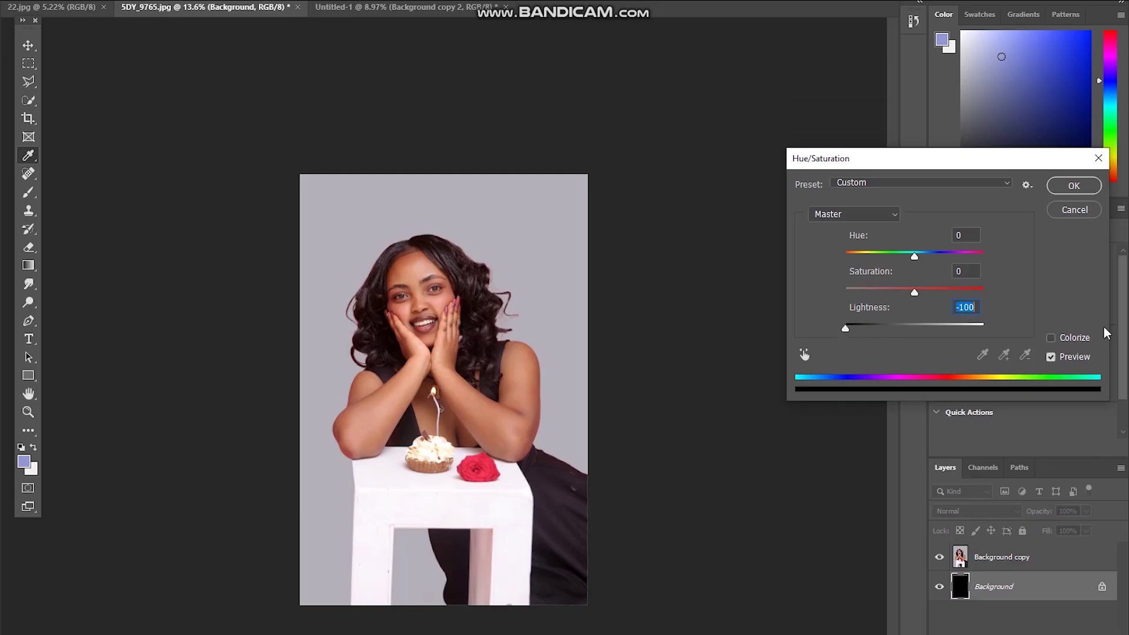
{"action": "left_click_drag", "start_coordinate": [852, 329], "coordinate": [1126, 331]}
{"action": "left_click", "coordinate": [1071, 186]}
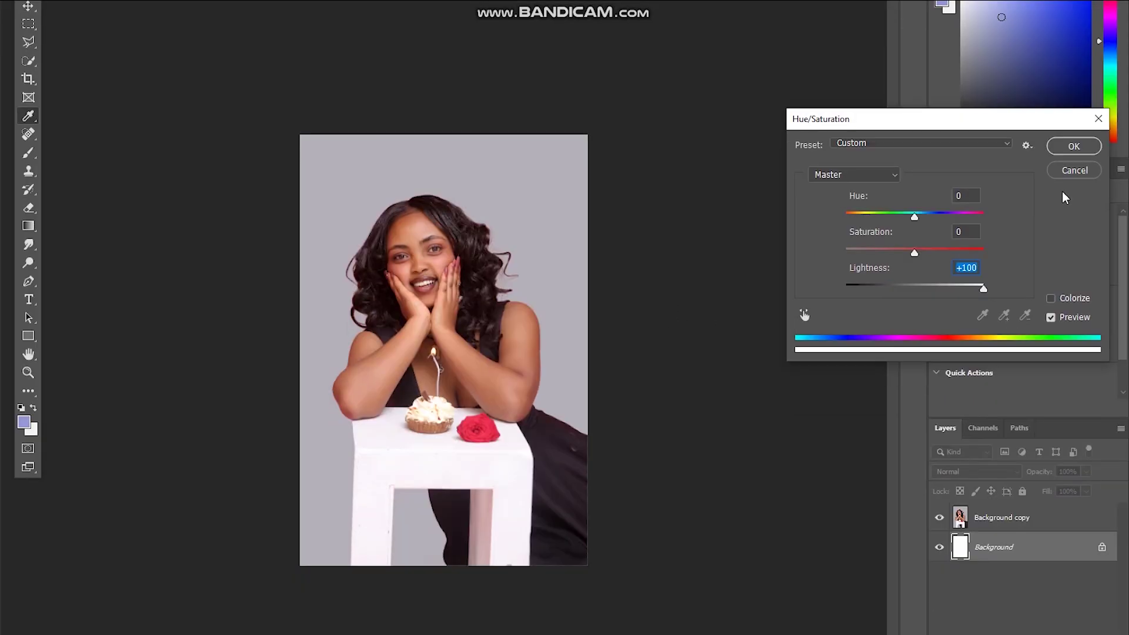
Step: Scale the duplicate portrait layer down to about 56% and move it against the left edge of the white page
{"action": "left_click", "coordinate": [1044, 561]}
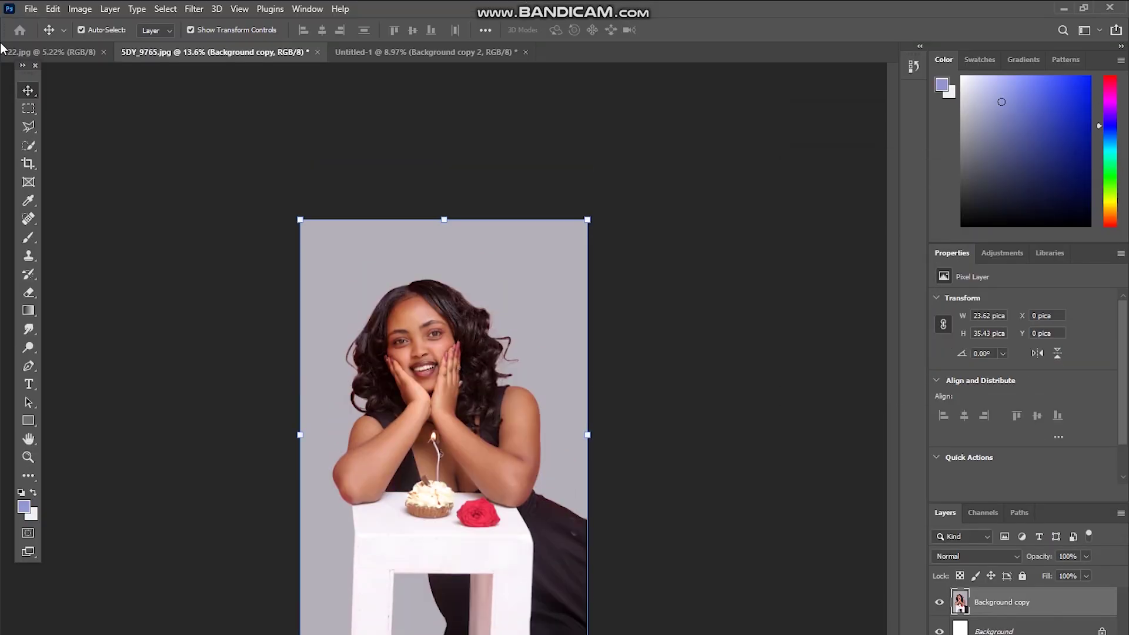
{"action": "right_click", "coordinate": [24, 93]}
{"action": "left_click", "coordinate": [77, 103]}
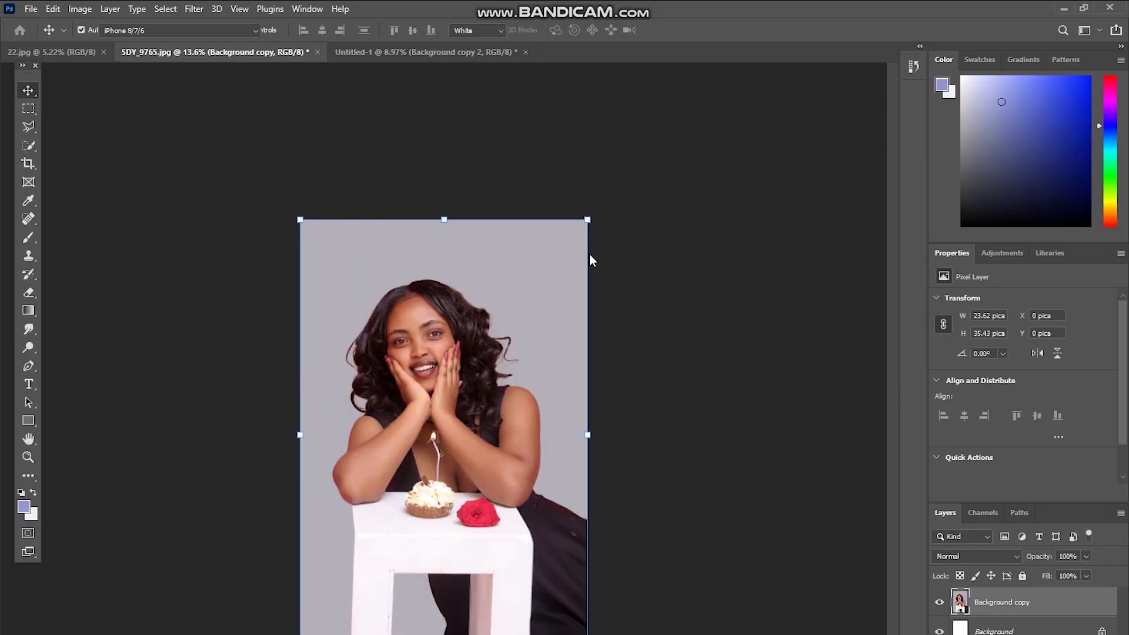
{"action": "left_click_drag", "start_coordinate": [587, 214], "coordinate": [497, 390]}
{"action": "scroll", "coordinate": [487, 311], "scroll_direction": "down", "scroll_amount": 4}
{"action": "scroll", "coordinate": [501, 323], "scroll_direction": "down", "scroll_amount": 4}
{"action": "scroll", "coordinate": [600, 375], "scroll_direction": "up", "scroll_amount": 2}
{"action": "left_click_drag", "start_coordinate": [530, 311], "coordinate": [418, 382]}
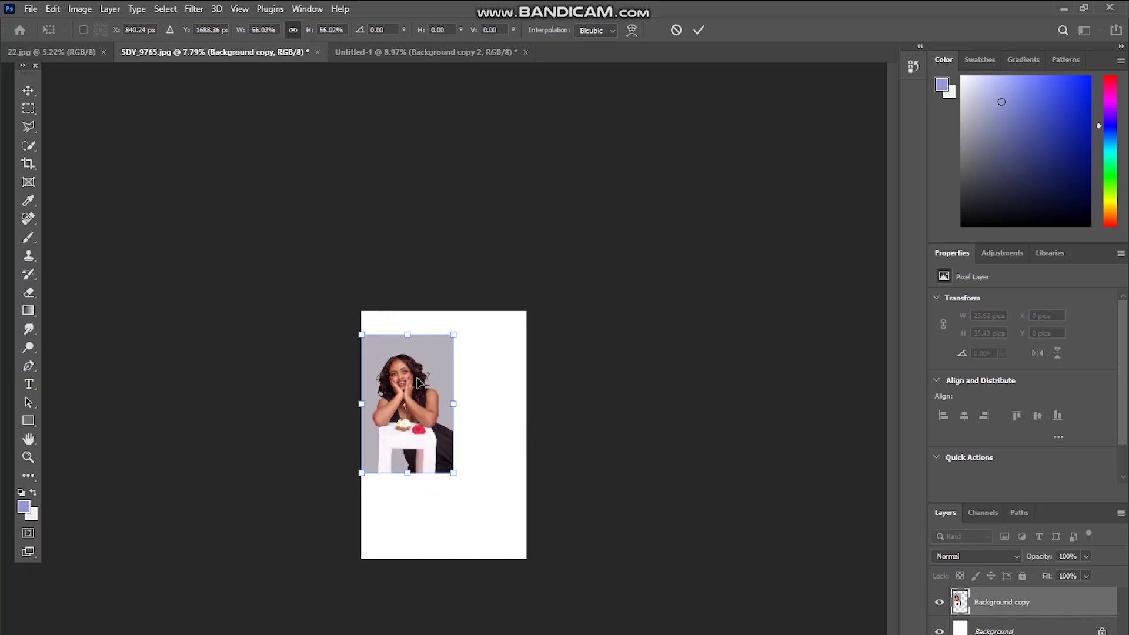
Step: Shrink the portrait further to about 7.4 × 11.1 pica and place it near the page's upper-left corner
{"action": "scroll", "coordinate": [438, 441], "scroll_direction": "up", "scroll_amount": 2}
{"action": "left_click_drag", "start_coordinate": [462, 496], "coordinate": [417, 406]}
{"action": "left_click_drag", "start_coordinate": [385, 392], "coordinate": [411, 368]}
{"action": "key", "text": "Return"}
{"action": "scroll", "coordinate": [404, 271], "scroll_direction": "up", "scroll_amount": 2}
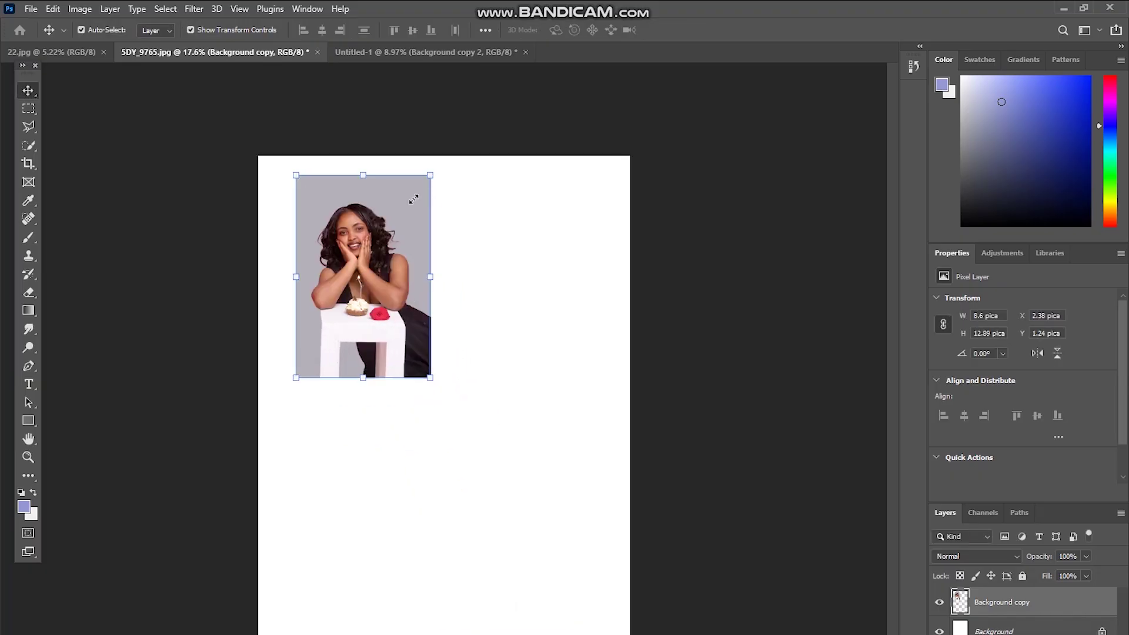
{"action": "left_click_drag", "start_coordinate": [414, 200], "coordinate": [412, 203]}
{"action": "key", "text": "Return"}
Step: Copy the small portrait three times to form a two-by-two grid with narrow, even gaps
{"action": "scroll", "coordinate": [367, 311], "scroll_direction": "up", "scroll_amount": 1}
{"action": "left_click_drag", "start_coordinate": [319, 309], "coordinate": [471, 322]}
{"action": "scroll", "coordinate": [442, 407], "scroll_direction": "down", "scroll_amount": 2}
{"action": "left_click_drag", "start_coordinate": [384, 336], "coordinate": [381, 482]}
{"action": "key", "text": "Up"}
{"action": "key", "text": "Up"}
{"action": "left_click_drag", "start_coordinate": [382, 500], "coordinate": [465, 476]}
{"action": "scroll", "coordinate": [465, 476], "scroll_direction": "up", "scroll_amount": 1}
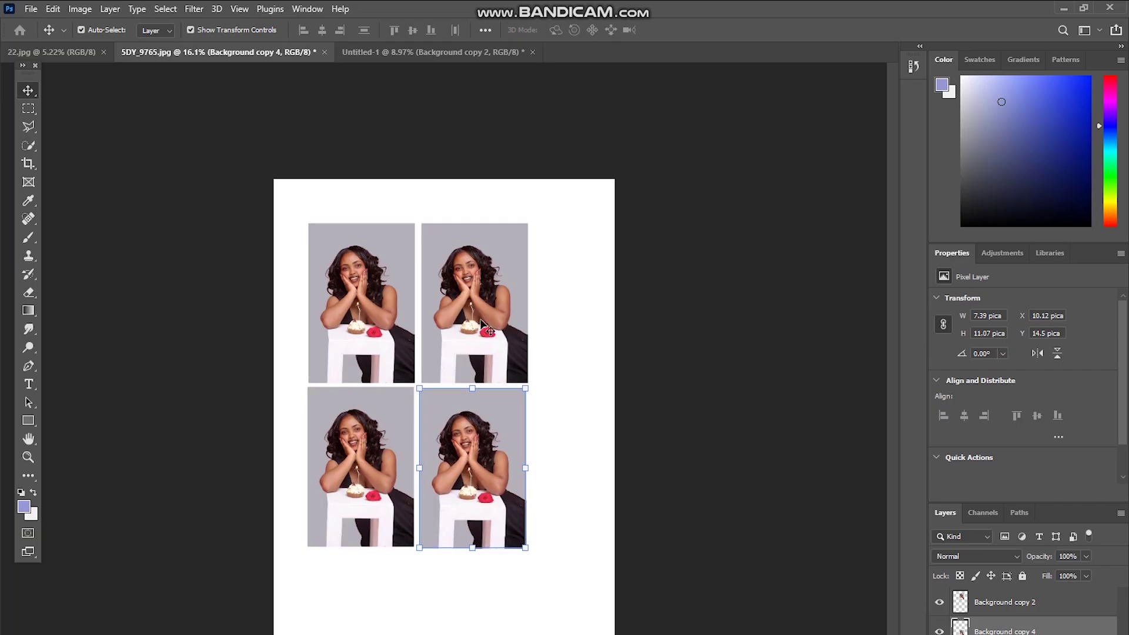
{"action": "left_click", "coordinate": [487, 327]}
{"action": "scroll", "coordinate": [488, 327], "scroll_direction": "up", "scroll_amount": 4}
{"action": "left_click", "coordinate": [395, 329]}
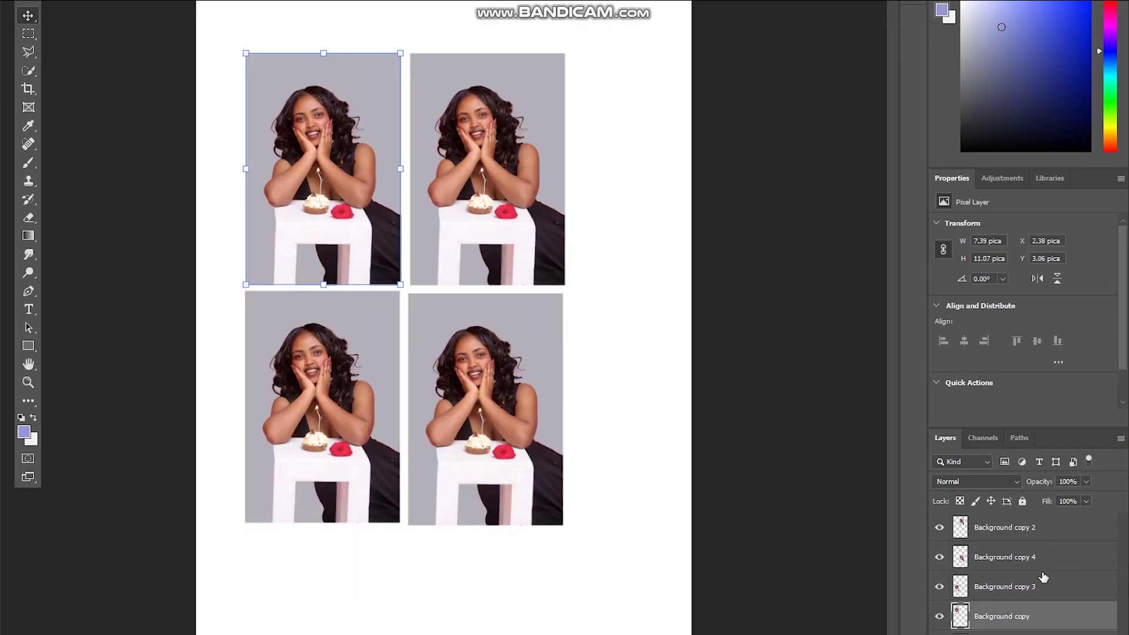
{"action": "left_click", "coordinate": [1034, 531]}
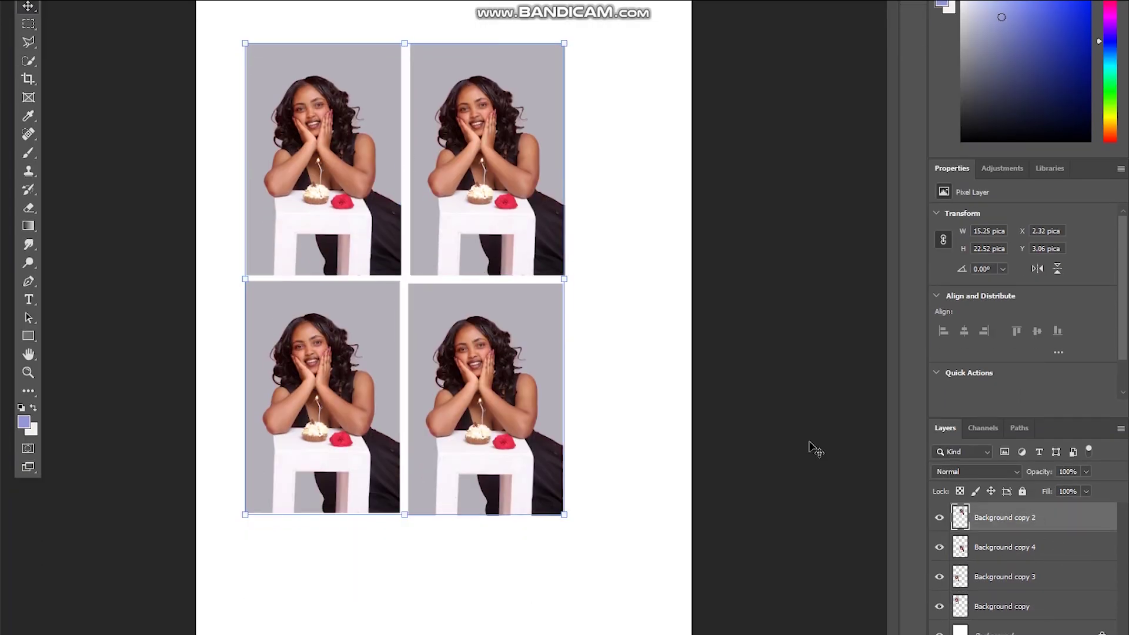
{"action": "left_click", "coordinate": [1045, 617], "text": "shift"}
{"action": "scroll", "coordinate": [535, 518], "scroll_direction": "down", "scroll_amount": 4}
{"action": "left_click_drag", "start_coordinate": [529, 474], "coordinate": [541, 496]}
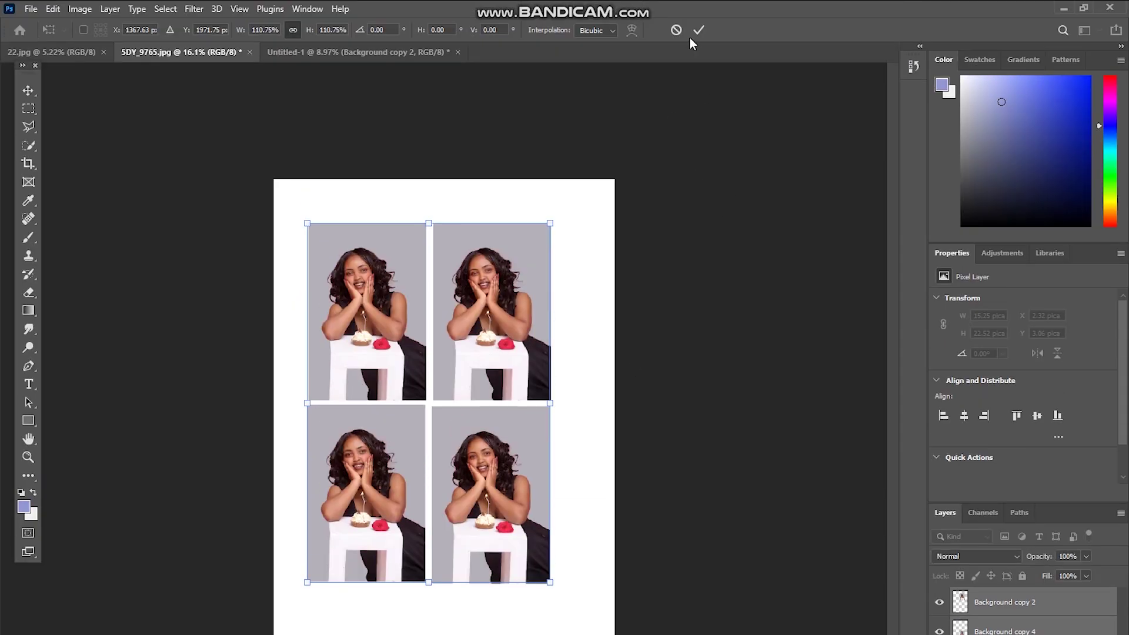
{"action": "left_click", "coordinate": [674, 31]}
{"action": "left_click", "coordinate": [568, 223]}
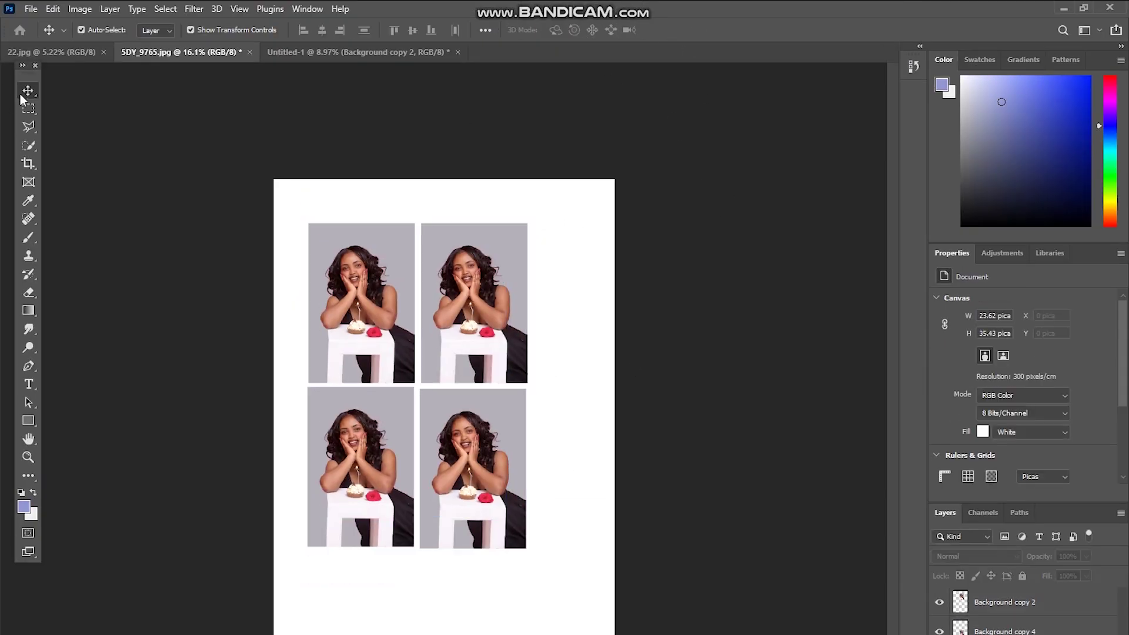
Step: Select all four portraits together and enlarge the grid to fill the page, at about 24.3 × 35.9 pica
{"action": "left_click_drag", "start_coordinate": [591, 216], "coordinate": [209, 561]}
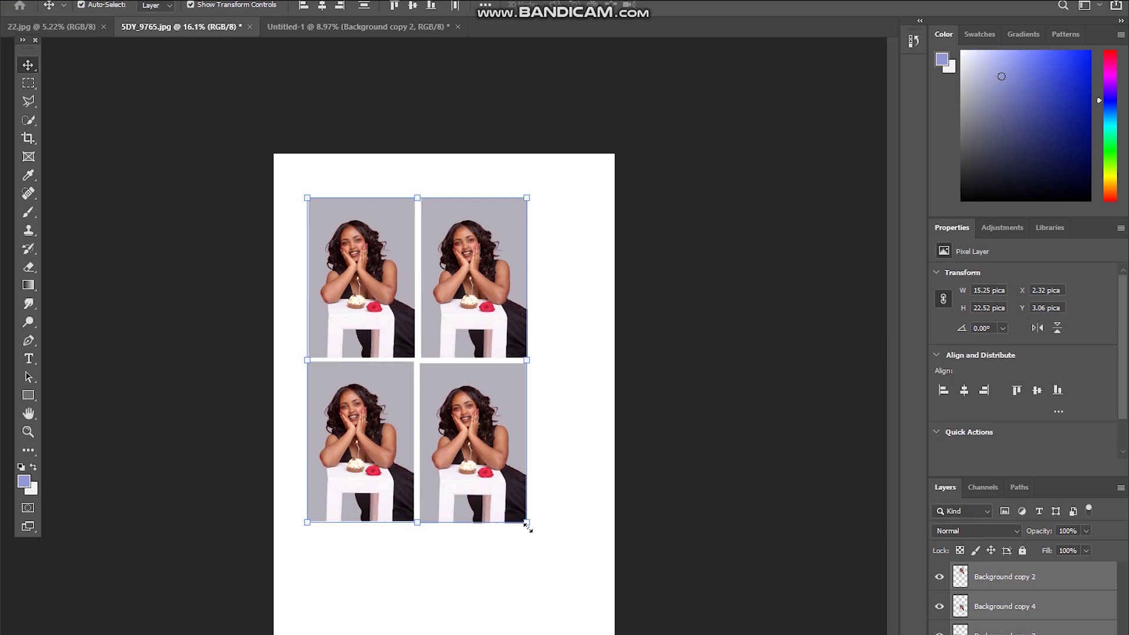
{"action": "left_click_drag", "start_coordinate": [527, 528], "coordinate": [612, 634]}
{"action": "left_click_drag", "start_coordinate": [300, 634], "coordinate": [288, 605]}
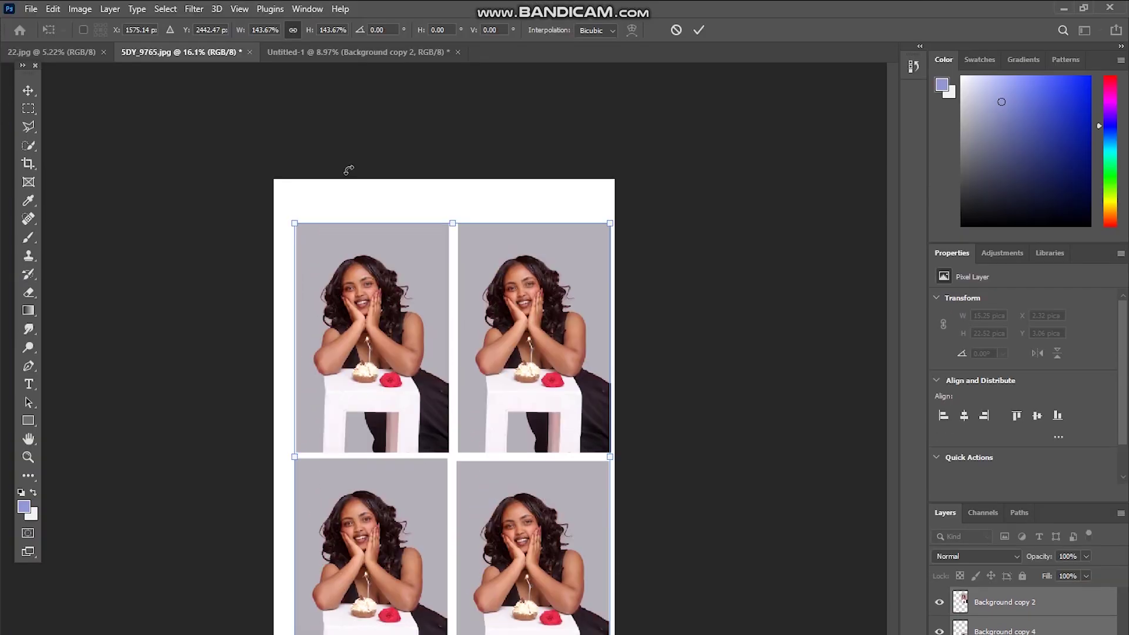
{"action": "left_click_drag", "start_coordinate": [290, 221], "coordinate": [270, 178]}
{"action": "left_click_drag", "start_coordinate": [610, 180], "coordinate": [617, 176]}
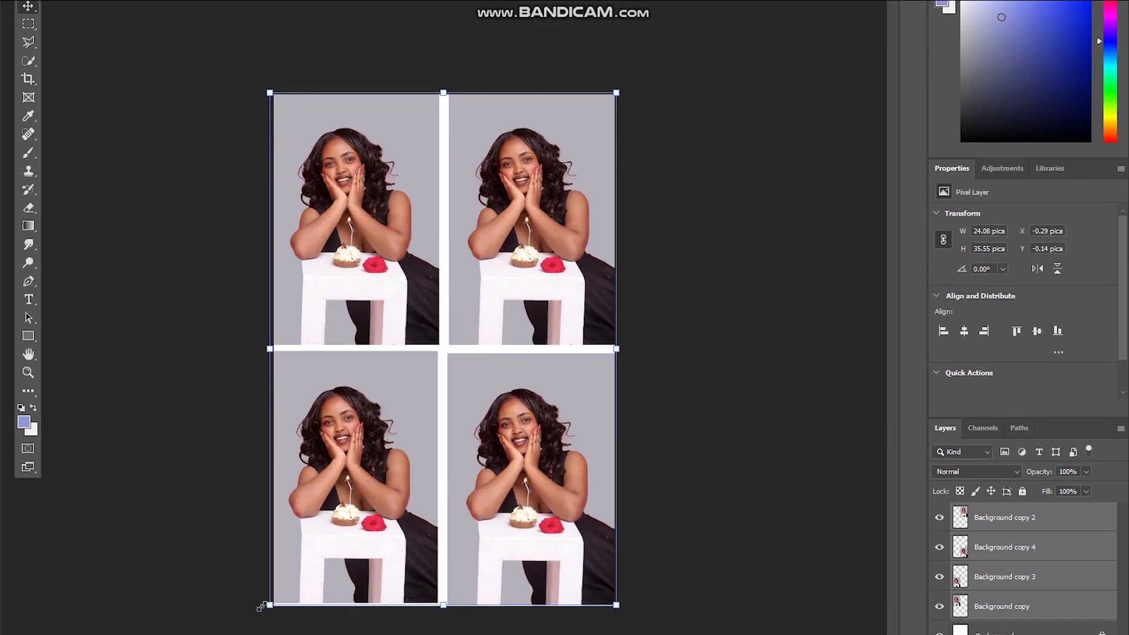
{"action": "key", "text": "Return"}
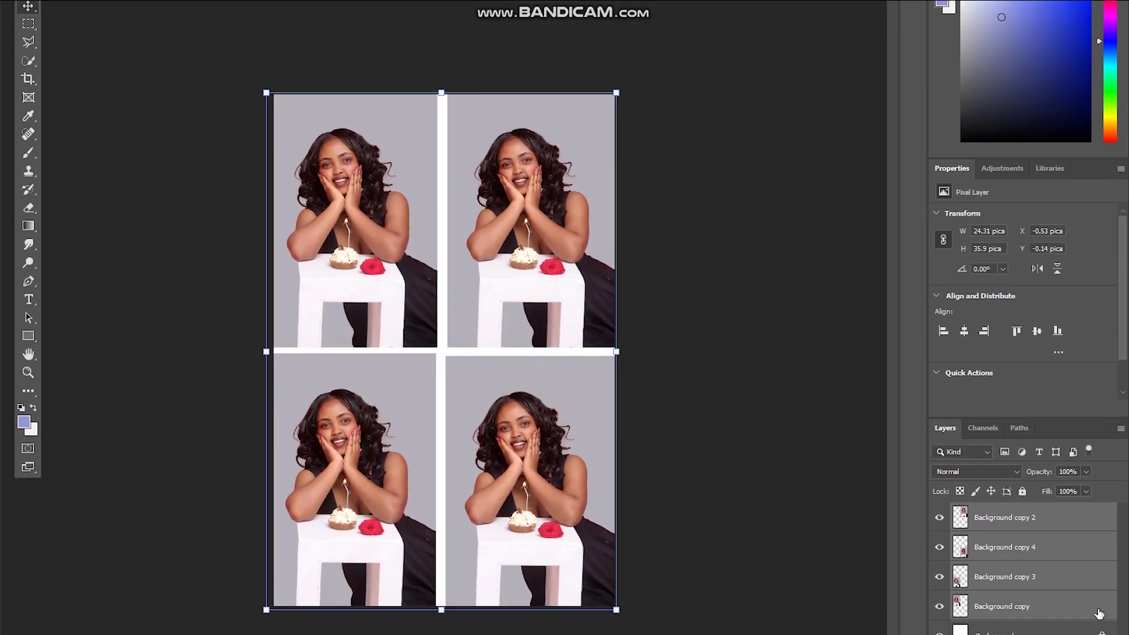
Step: Add a Black & White adjustment layer directly above the upper-left portrait's layer and enable its tint for a sepia look
{"action": "left_click", "coordinate": [1048, 618]}
{"action": "left_click", "coordinate": [1042, 634]}
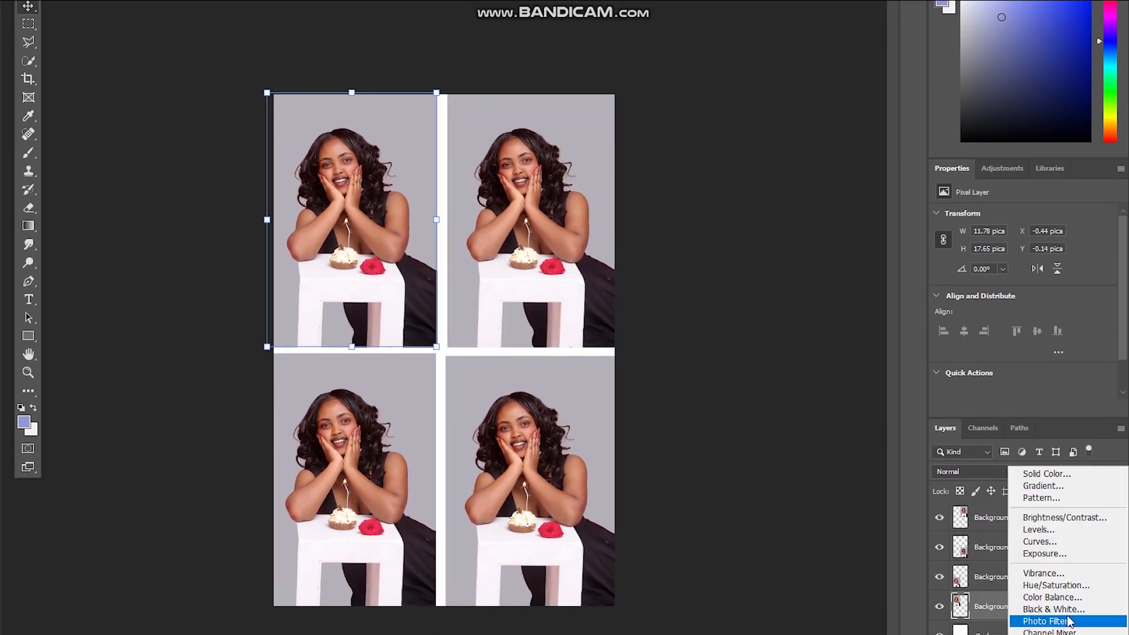
{"action": "left_click", "coordinate": [1066, 610]}
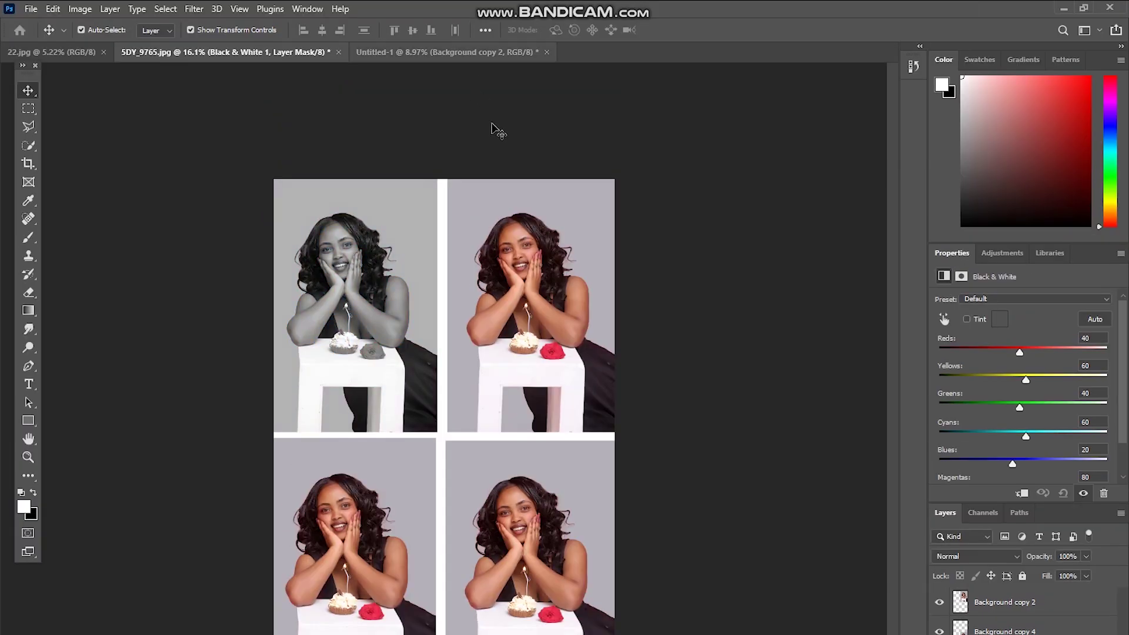
{"action": "left_click", "coordinate": [967, 319]}
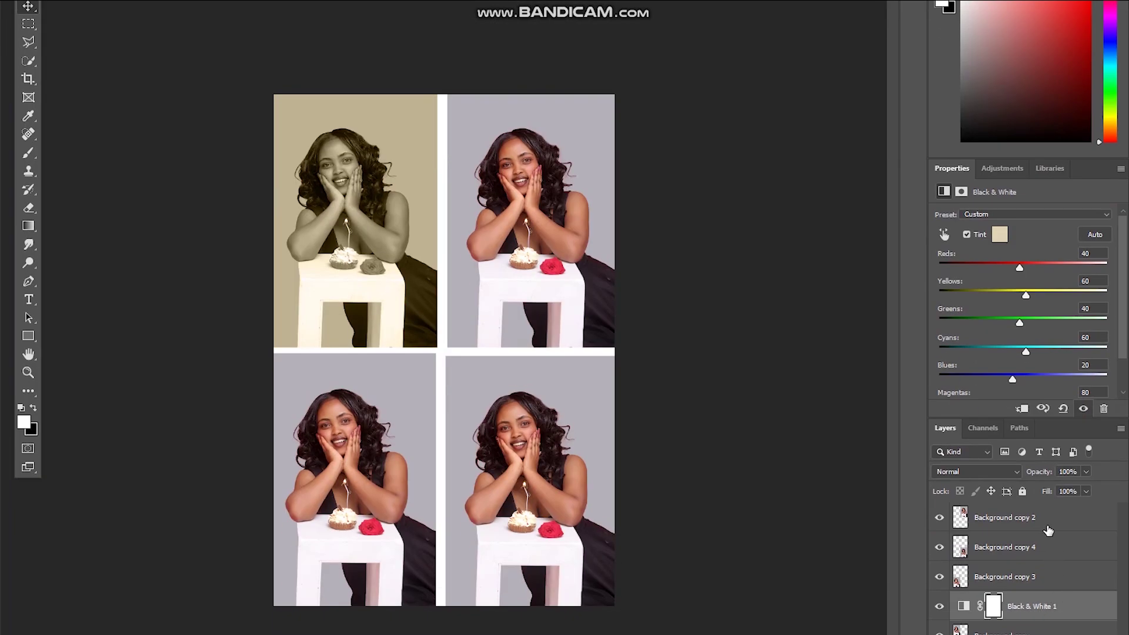
Step: Try desaturating the upper-right portrait with Hue/Saturation at saturation -100, and undo the adjustment
{"action": "left_click", "coordinate": [1049, 531]}
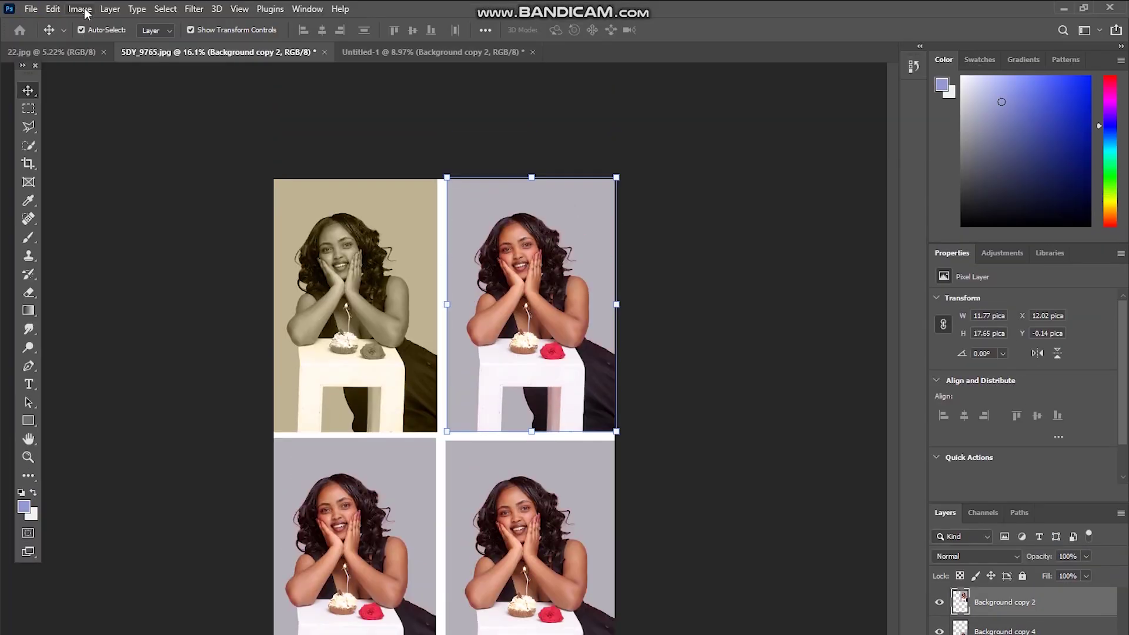
{"action": "left_click", "coordinate": [79, 9]}
{"action": "mouse_move", "coordinate": [103, 45]}
{"action": "left_click", "coordinate": [291, 132]}
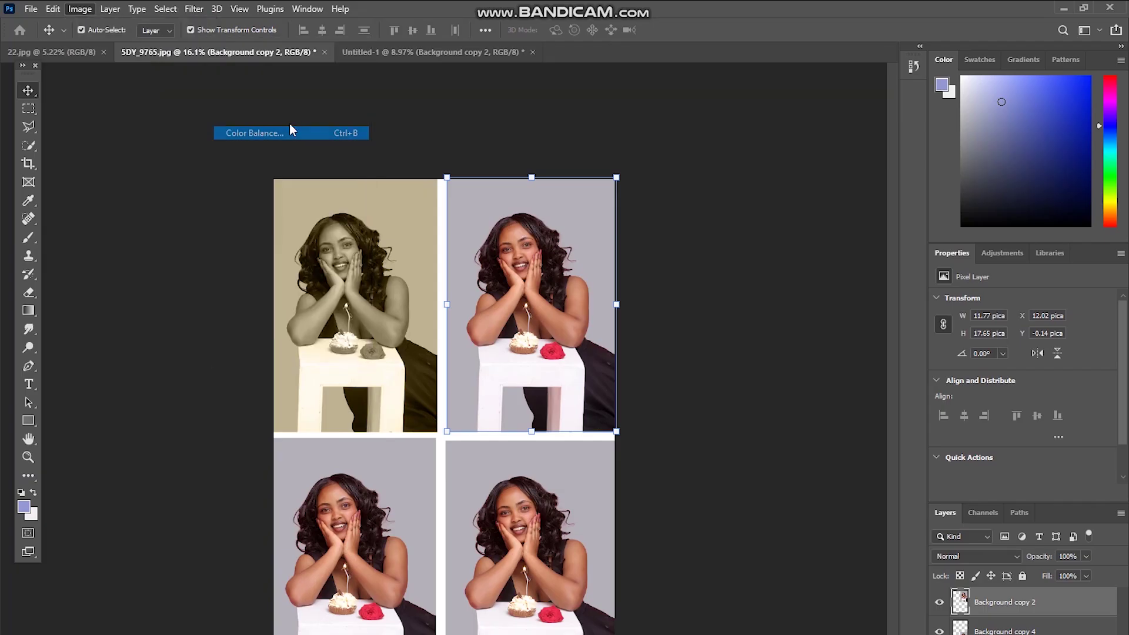
{"action": "left_click", "coordinate": [683, 254]}
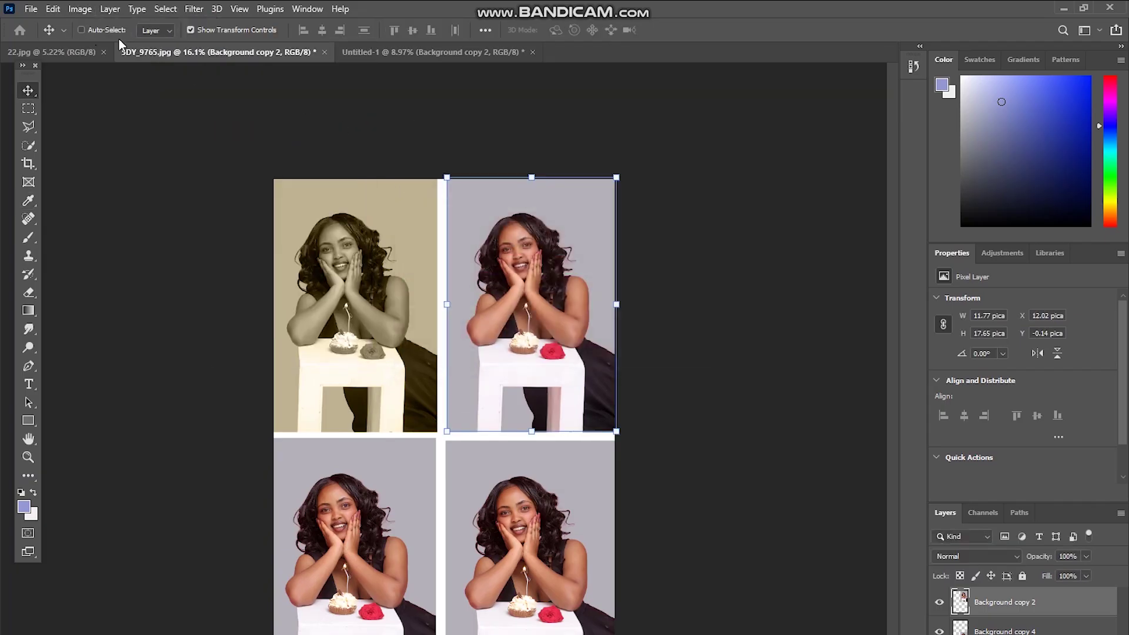
{"action": "key", "text": "ctrl+u"}
{"action": "left_click_drag", "start_coordinate": [917, 339], "coordinate": [668, 335]}
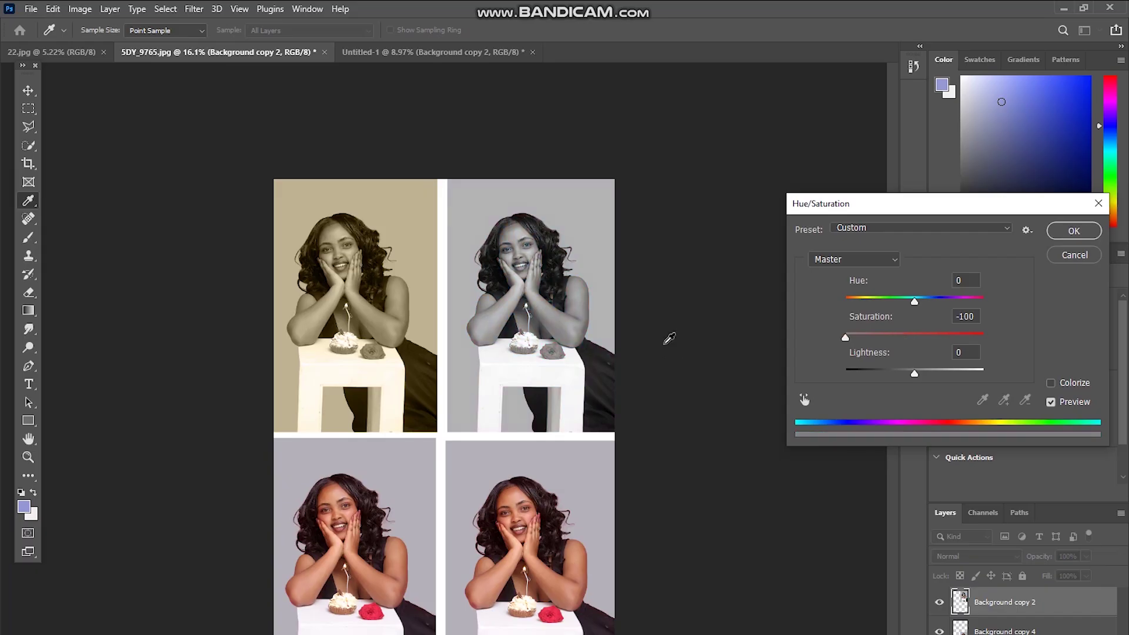
{"action": "key", "text": "Return"}
{"action": "key", "text": "ctrl+z"}
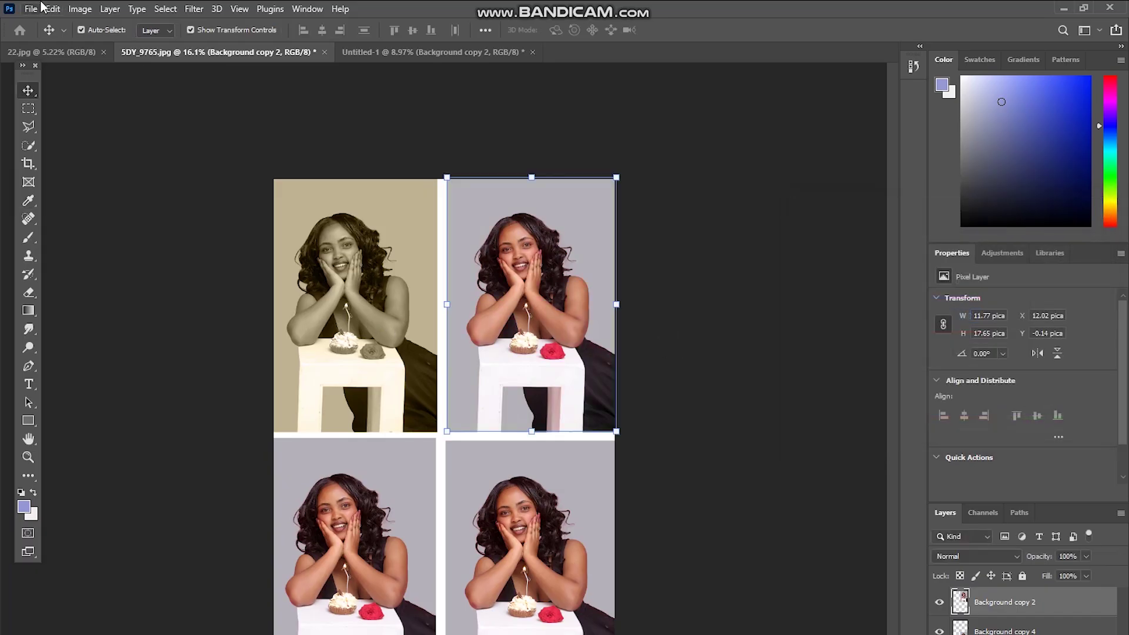
Step: Fully desaturate the upper-right portrait with a Hue/Saturation adjustment to make it black and white
{"action": "left_click", "coordinate": [80, 9]}
{"action": "mouse_move", "coordinate": [126, 45]}
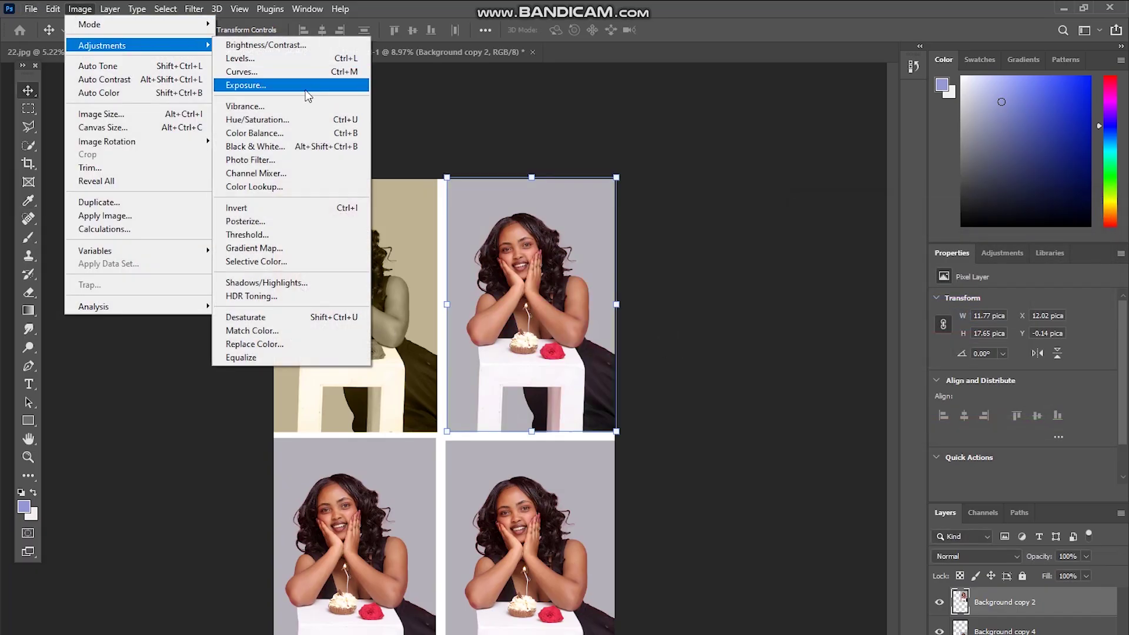
{"action": "left_click", "coordinate": [306, 119]}
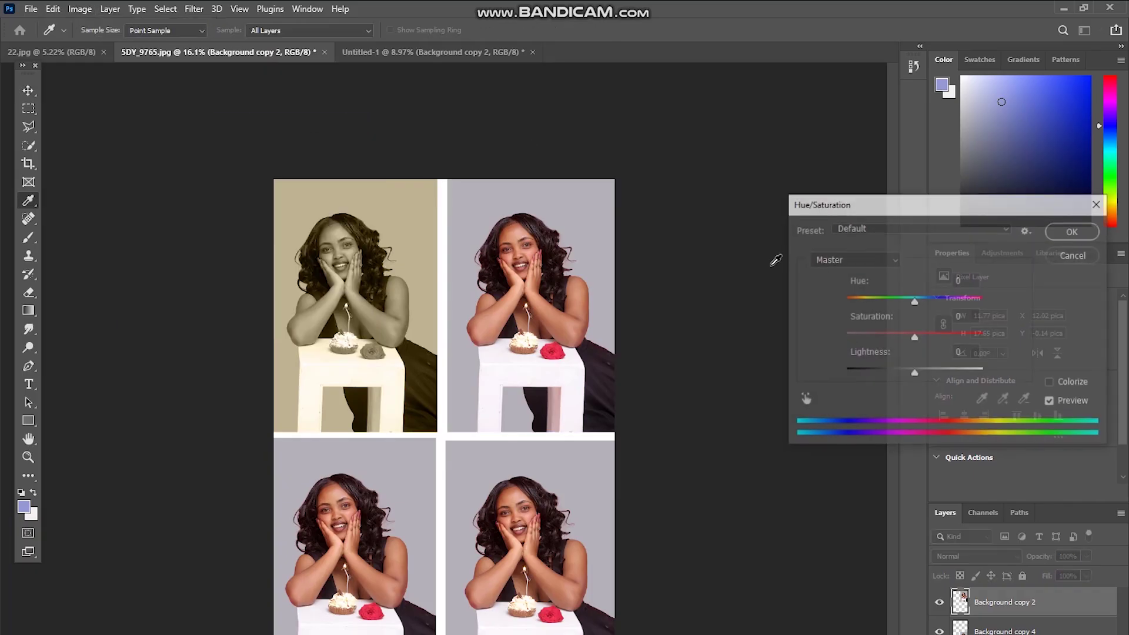
{"action": "left_click_drag", "start_coordinate": [918, 337], "coordinate": [568, 320]}
{"action": "key", "text": "Return"}
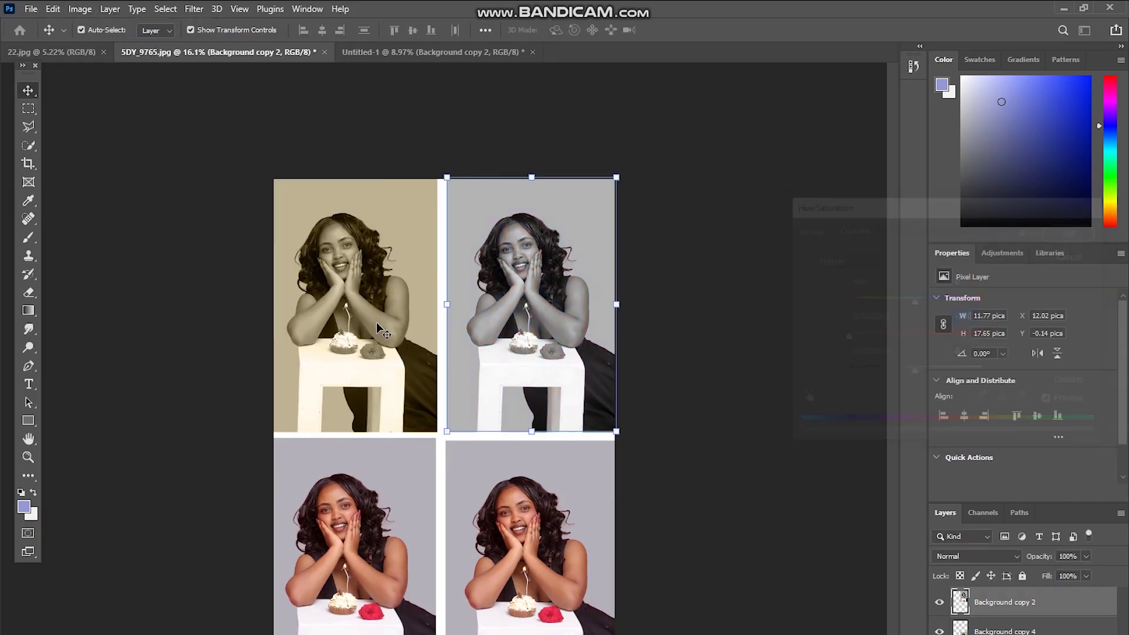
Step: Flatten the four-portrait page into a single background layer
{"action": "scroll", "coordinate": [378, 327], "scroll_direction": "down", "scroll_amount": 1}
{"action": "right_click", "coordinate": [993, 630]}
{"action": "left_click", "coordinate": [1036, 618]}
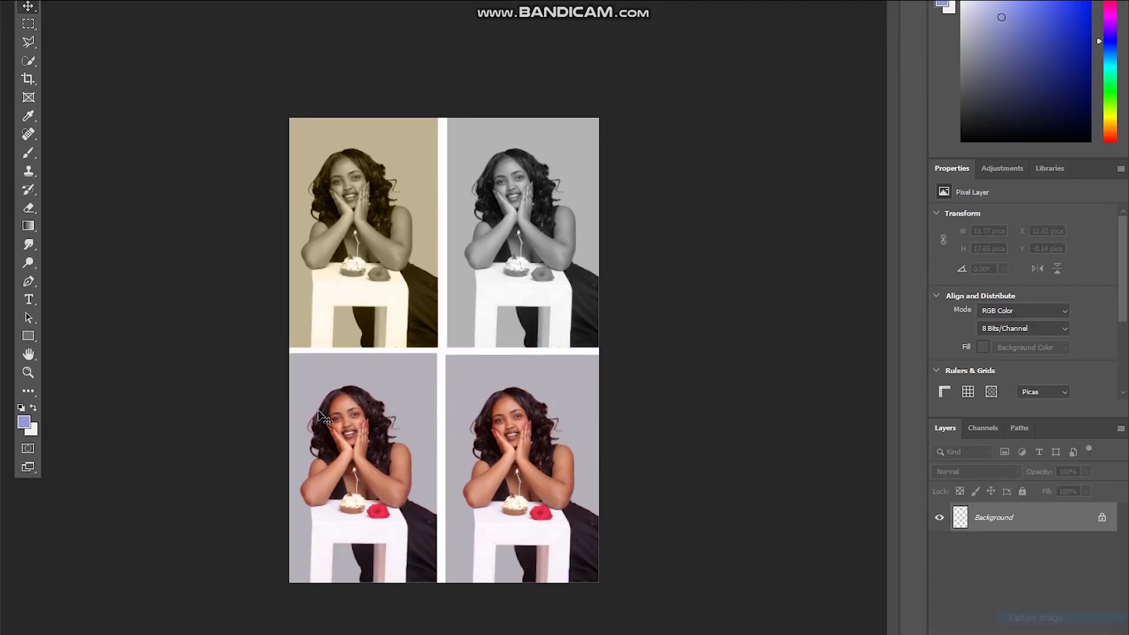
{"action": "scroll", "coordinate": [411, 176], "scroll_direction": "up", "scroll_amount": 2}
{"action": "scroll", "coordinate": [400, 35], "scroll_direction": "down", "scroll_amount": 3}
{"action": "scroll", "coordinate": [310, 224], "scroll_direction": "down", "scroll_amount": 1}
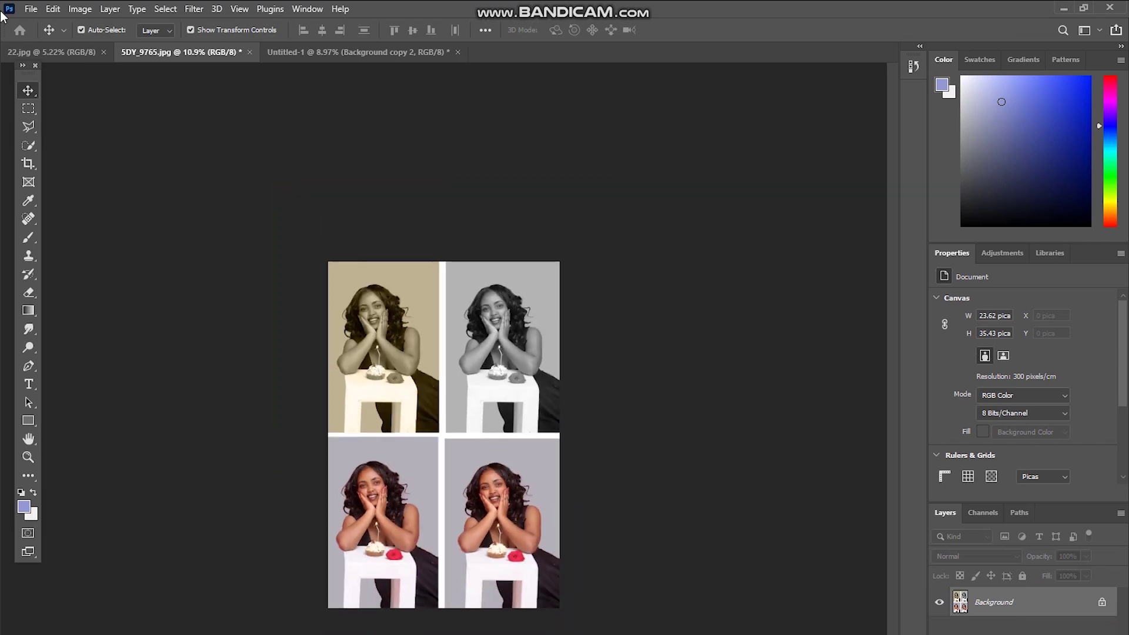
{"action": "key", "text": "ctrl+minus"}
{"action": "key", "text": "ctrl+w"}
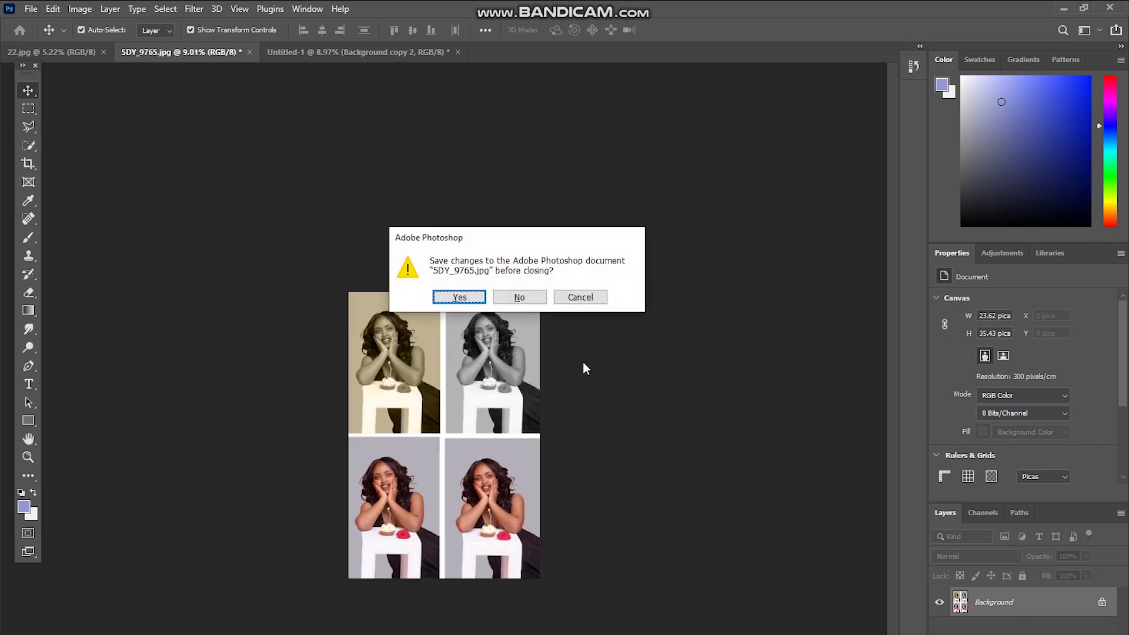
{"action": "left_click", "coordinate": [595, 302]}
{"action": "scroll", "coordinate": [399, 341], "scroll_direction": "up", "scroll_amount": 4}
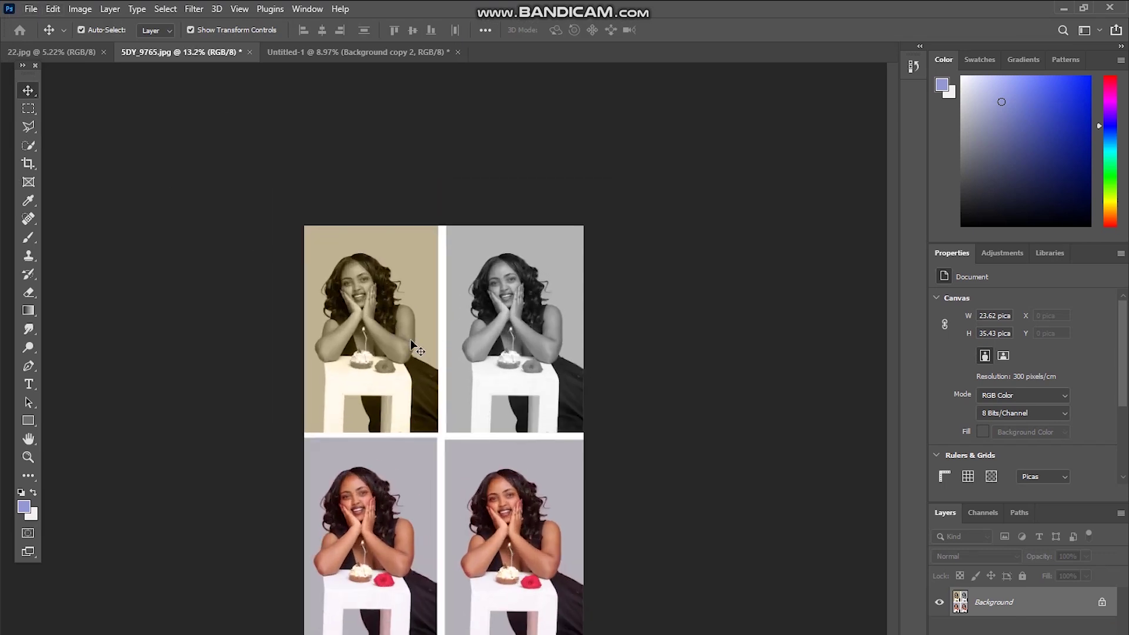
{"action": "scroll", "coordinate": [432, 340], "scroll_direction": "down", "scroll_amount": 2}
{"action": "scroll", "coordinate": [146, 134], "scroll_direction": "down", "scroll_amount": 4}
{"action": "left_click", "coordinate": [25, 108]}
{"action": "left_click", "coordinate": [25, 93]}
{"action": "scroll", "coordinate": [89, 87], "scroll_direction": "up", "scroll_amount": 3}
{"action": "key", "text": "ctrl+0"}
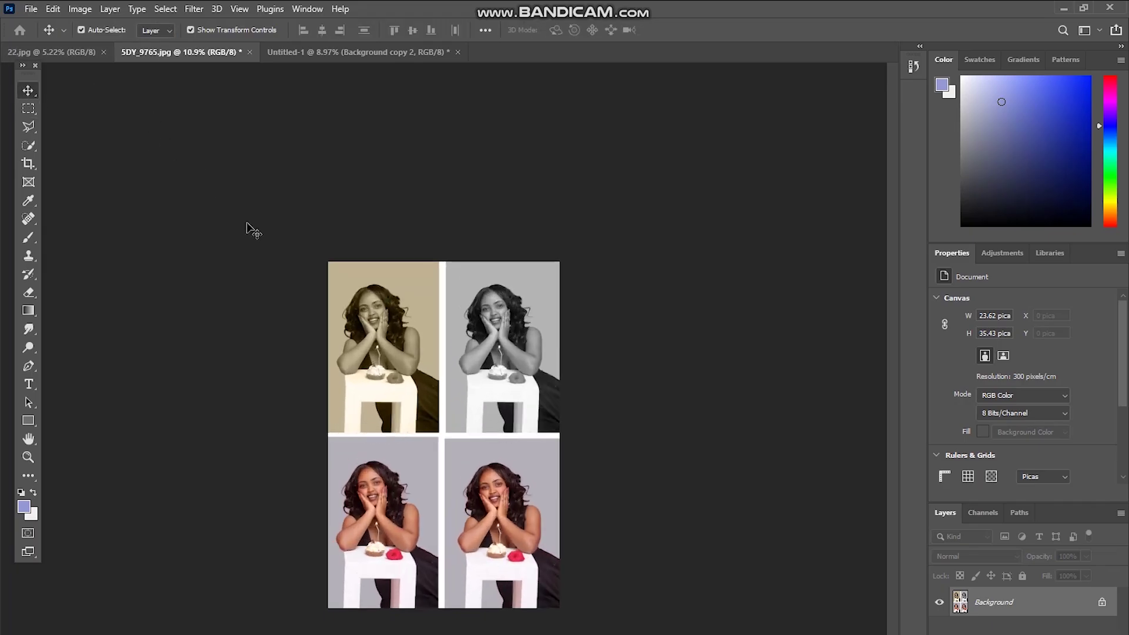
Step: Set the print layout of the page to portrait orientation and keep the print settings without printing
{"action": "key", "text": "ctrl+plus"}
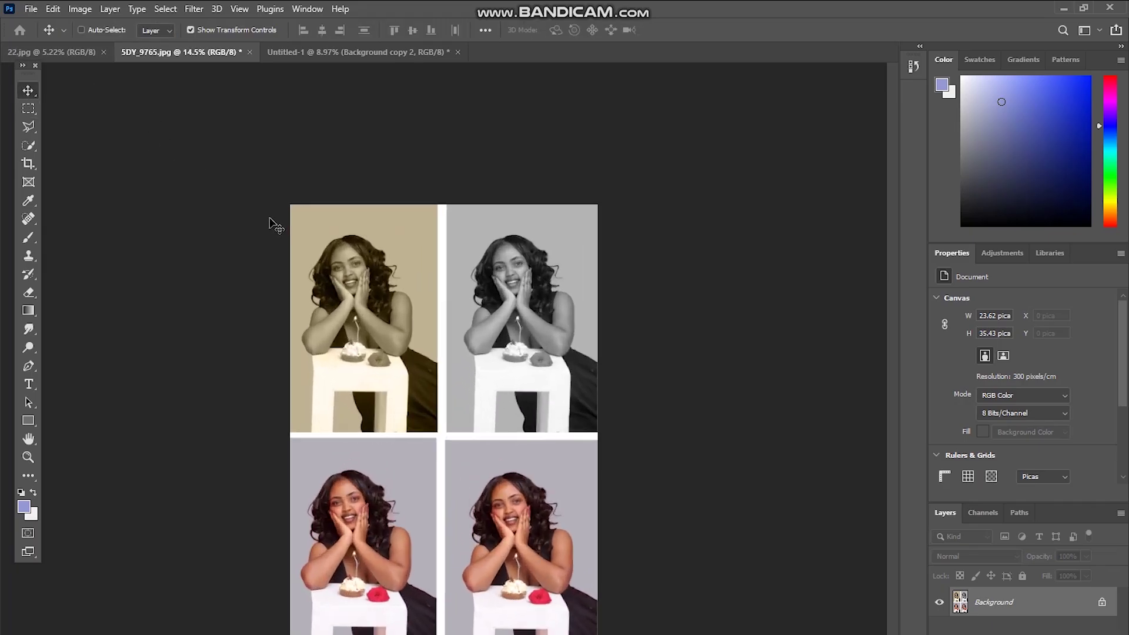
{"action": "key", "text": "ctrl+p"}
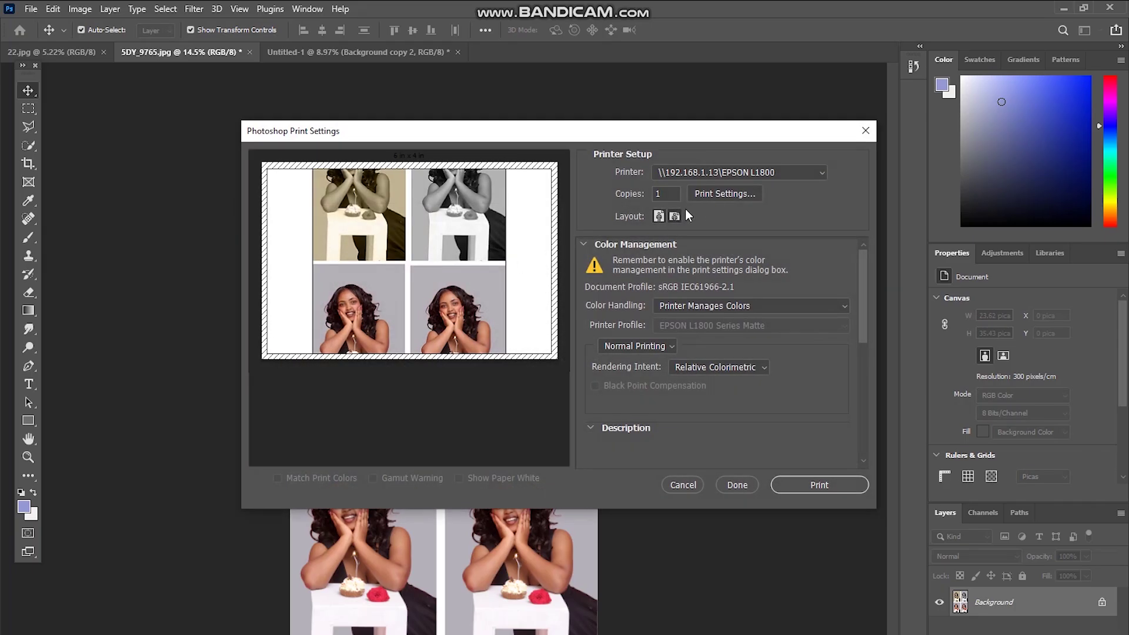
{"action": "left_click", "coordinate": [658, 215]}
{"action": "left_click", "coordinate": [742, 481]}
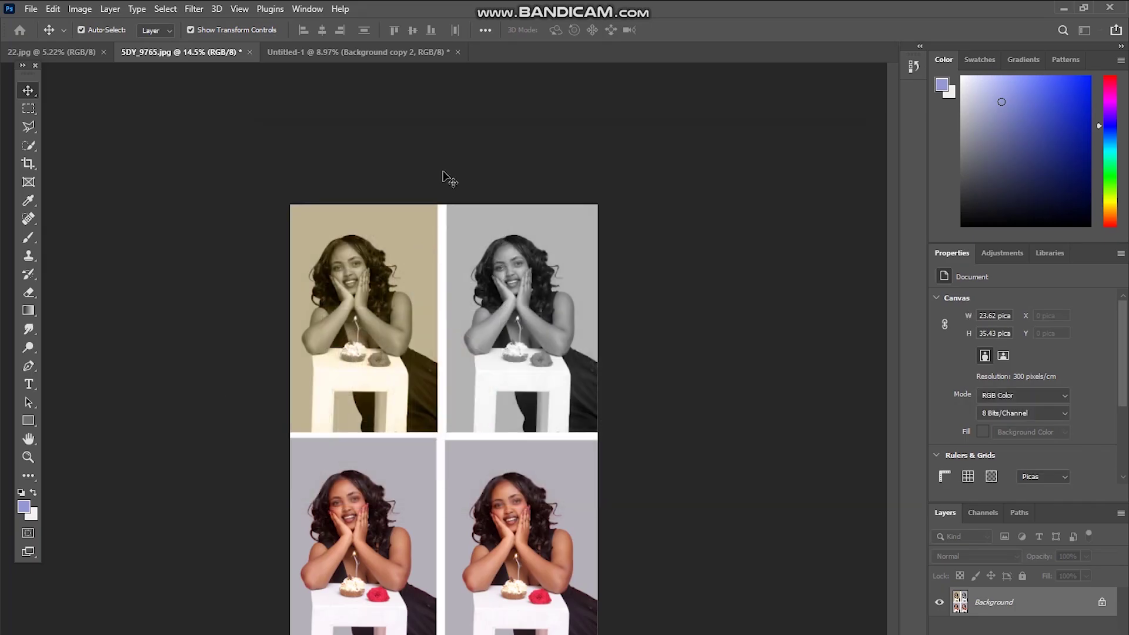
{"action": "scroll", "coordinate": [447, 423], "scroll_direction": "up", "scroll_amount": 2}
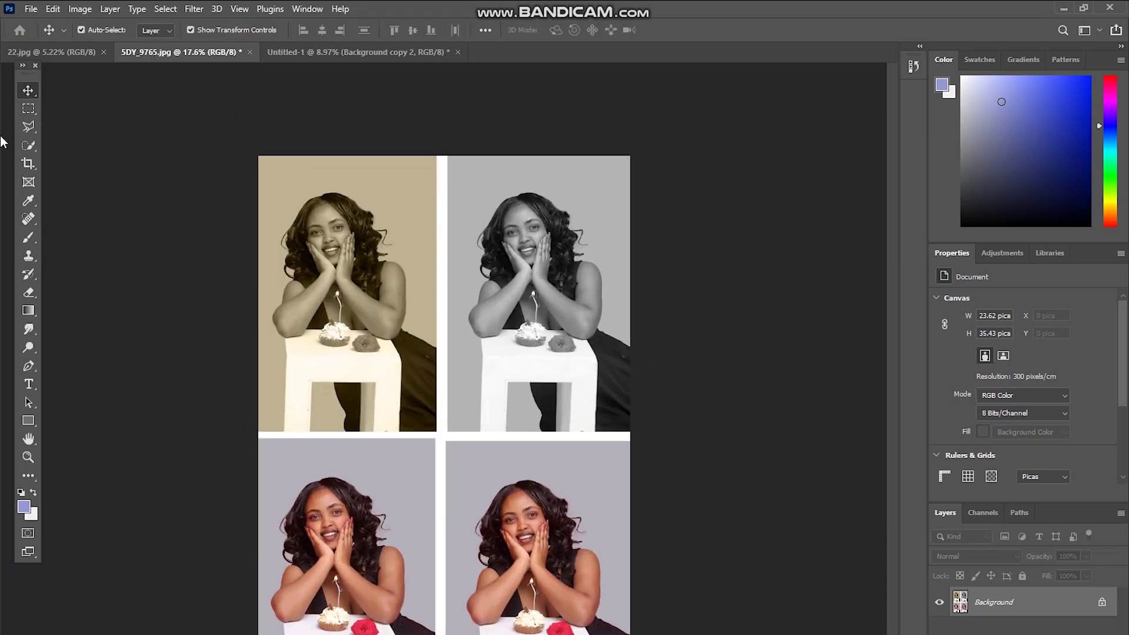
{"action": "left_click", "coordinate": [28, 108]}
{"action": "left_click", "coordinate": [28, 90]}
{"action": "scroll", "coordinate": [481, 451], "scroll_direction": "up", "scroll_amount": 2}
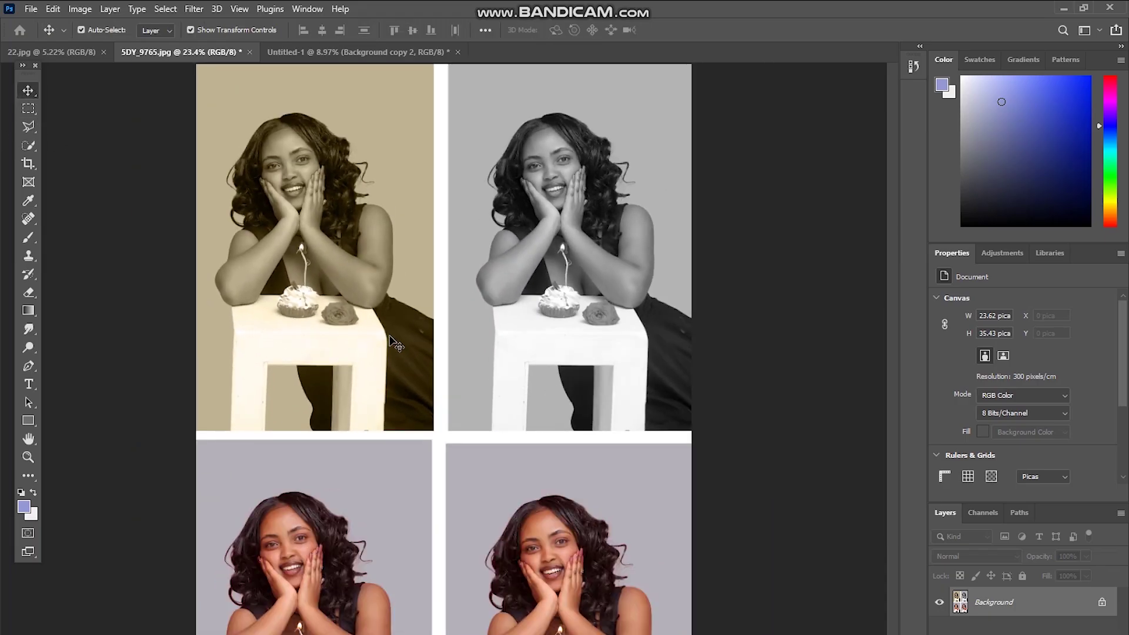